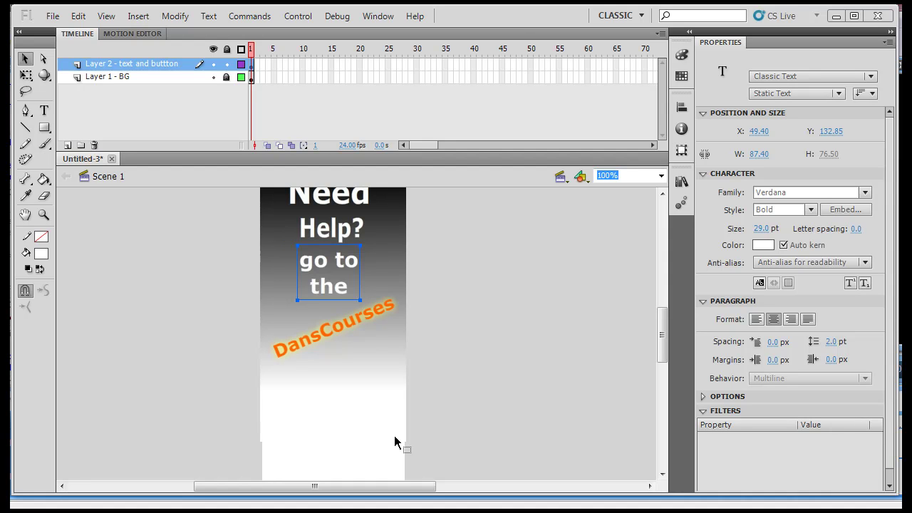
Step: Type 'FORUM' in black bold Verdana 29 pt text near the banner's bottom, beneath DansCourses
left_click(43, 111)
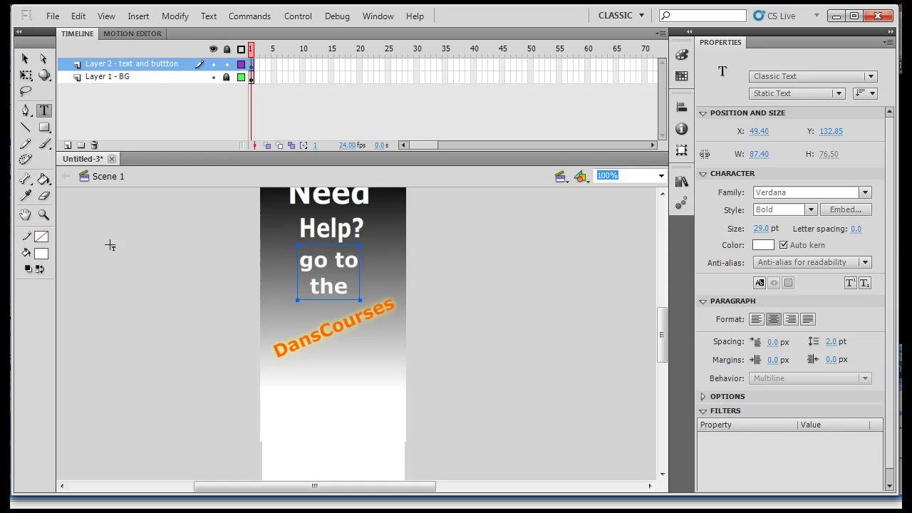
key("Escape")
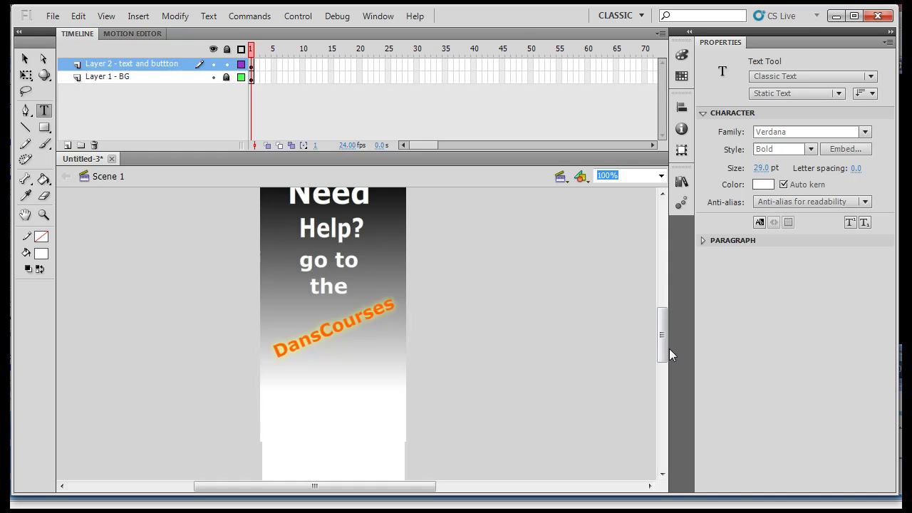
mouse_move(662, 354)
left_mouse_down()
mouse_move(662, 342)
mouse_move(662, 370)
mouse_move(661, 343)
left_mouse_up()
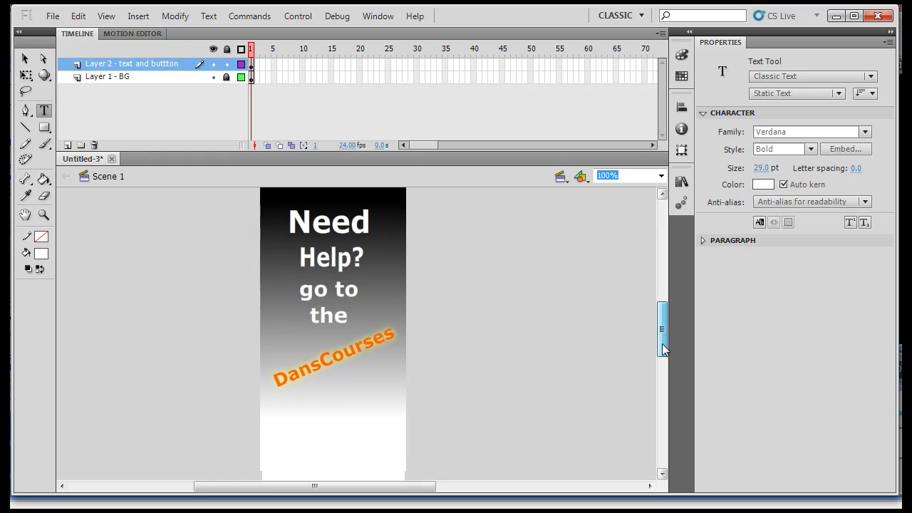
left_click(762, 184)
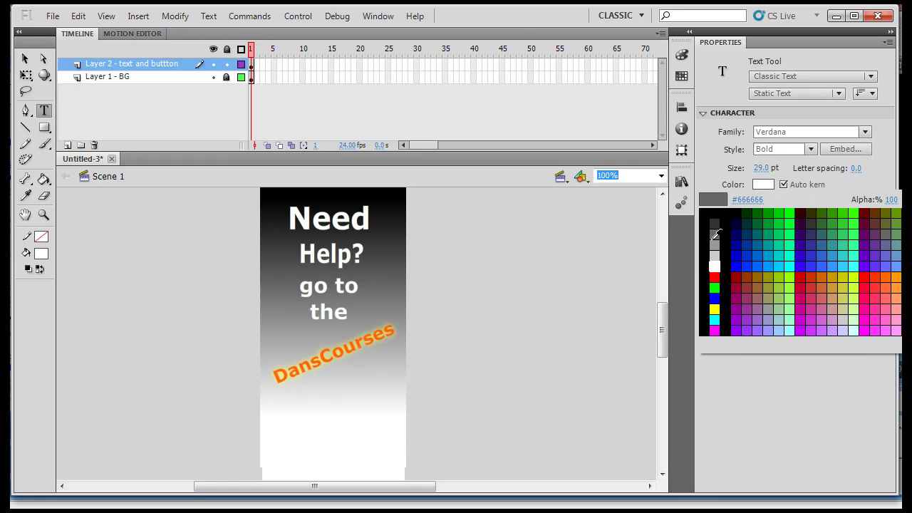
left_click(720, 213)
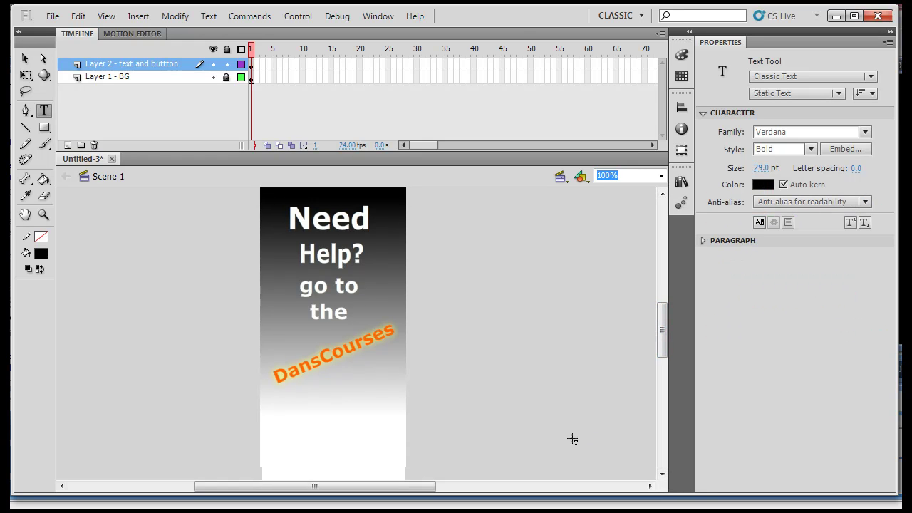
left_click(298, 405)
type("FORUM")
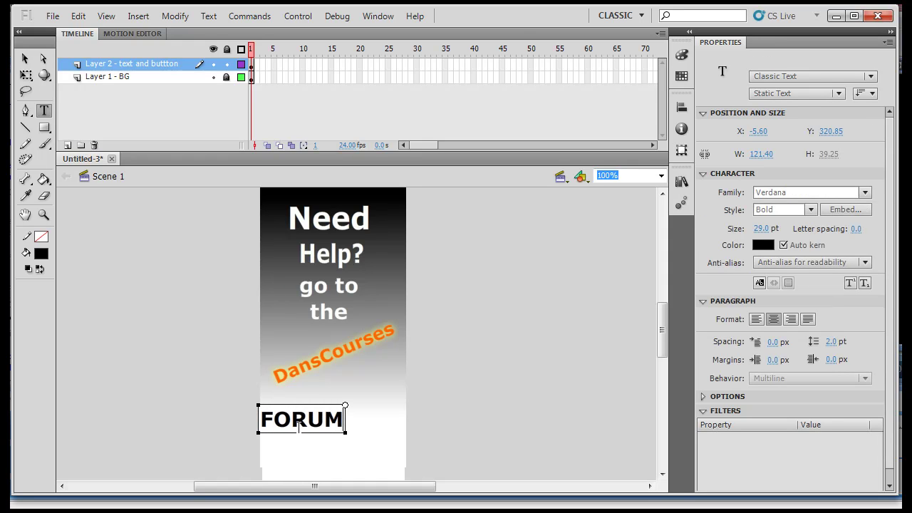
Step: Drag FORUM toward the banner's centre, scale it to 40 pt and set letter spacing to -4.0
left_click(25, 58)
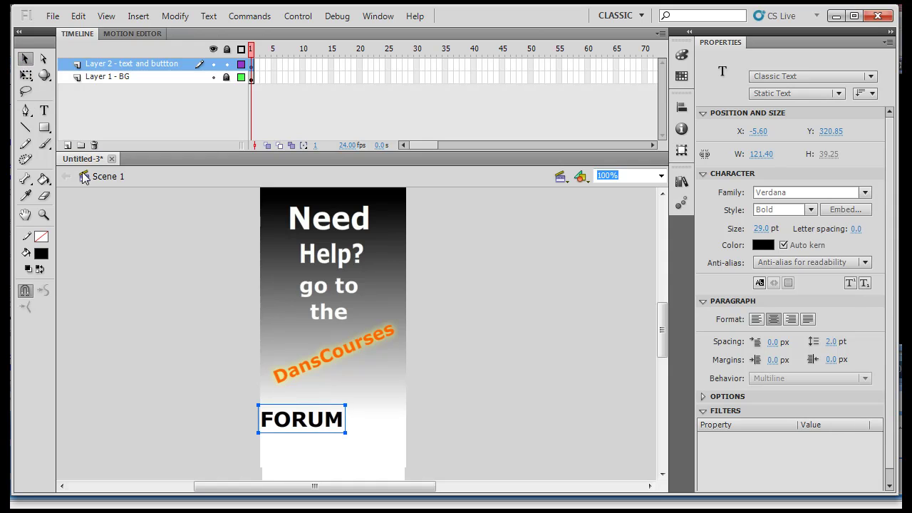
left_click_drag(300, 426, 322, 427)
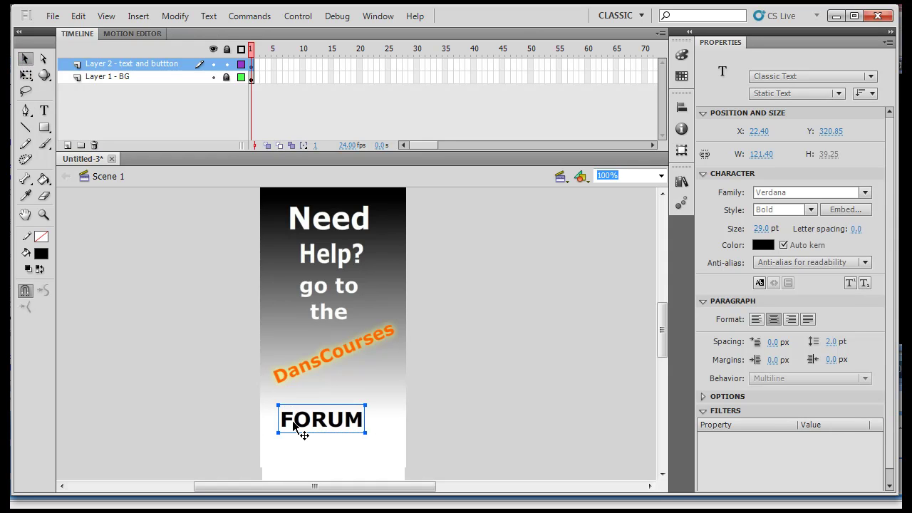
left_click_drag(320, 433, 326, 432)
left_click_drag(758, 235, 767, 235)
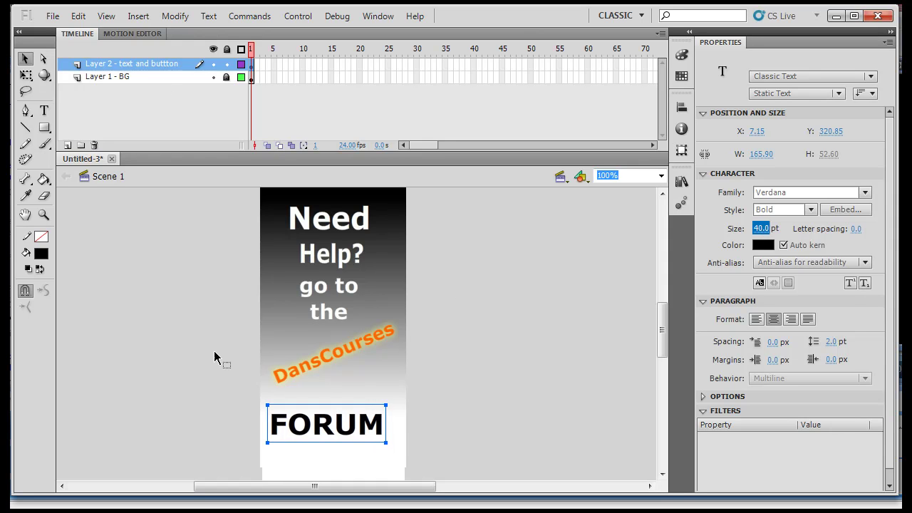
left_click_drag(330, 438, 336, 437)
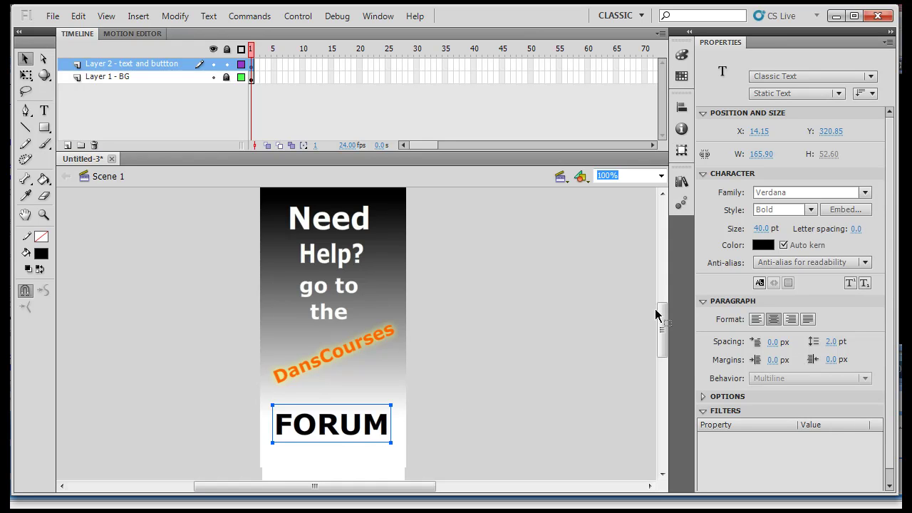
left_click_drag(848, 228, 852, 234)
left_click(853, 232)
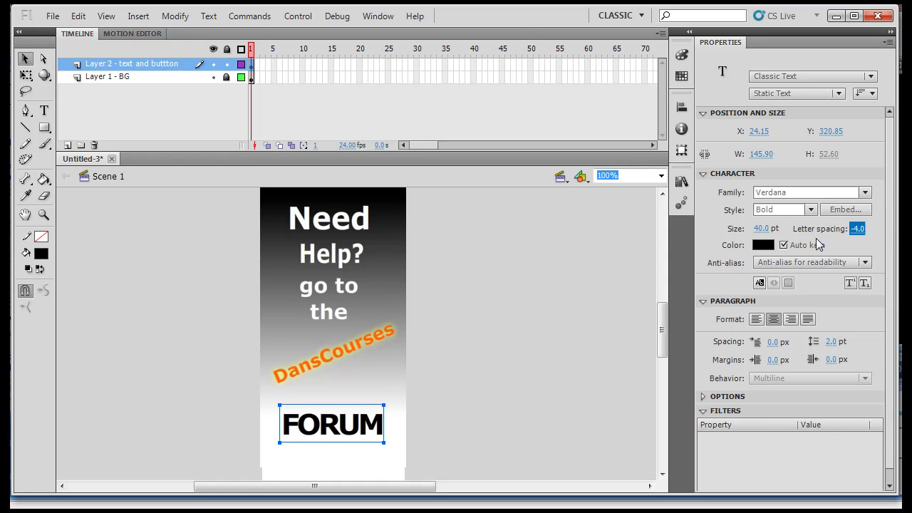
Step: Stretch FORUM taller from its top edge with Free Transform and nudge it up-left
left_click(26, 74)
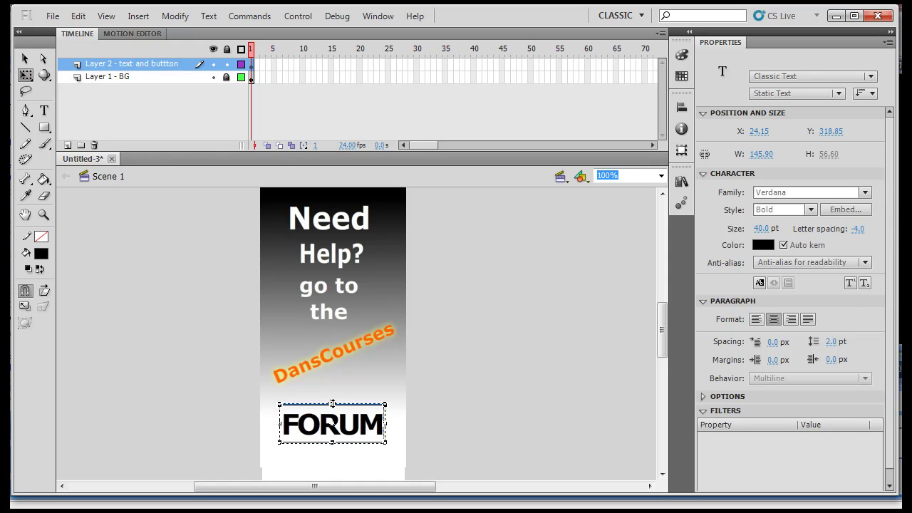
left_click_drag(333, 405, 333, 401)
left_click(447, 406)
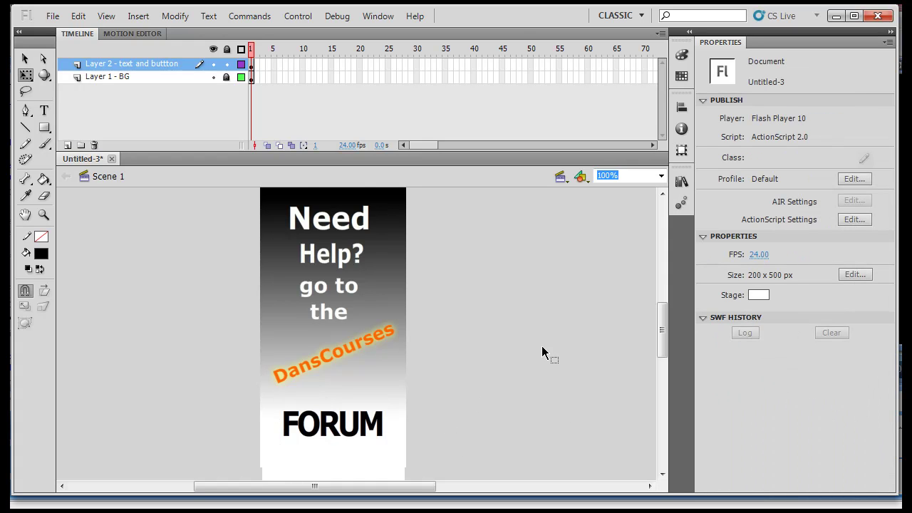
scroll(664, 334, "down", 2)
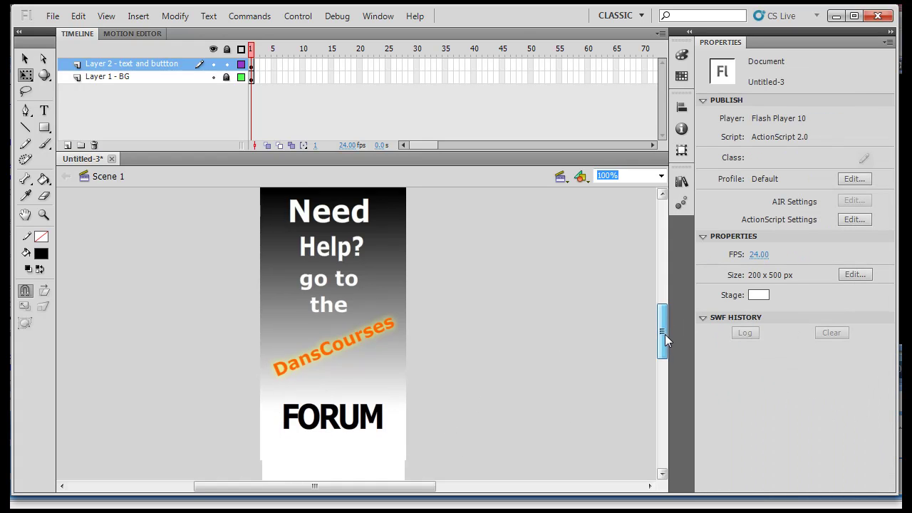
left_click(339, 414)
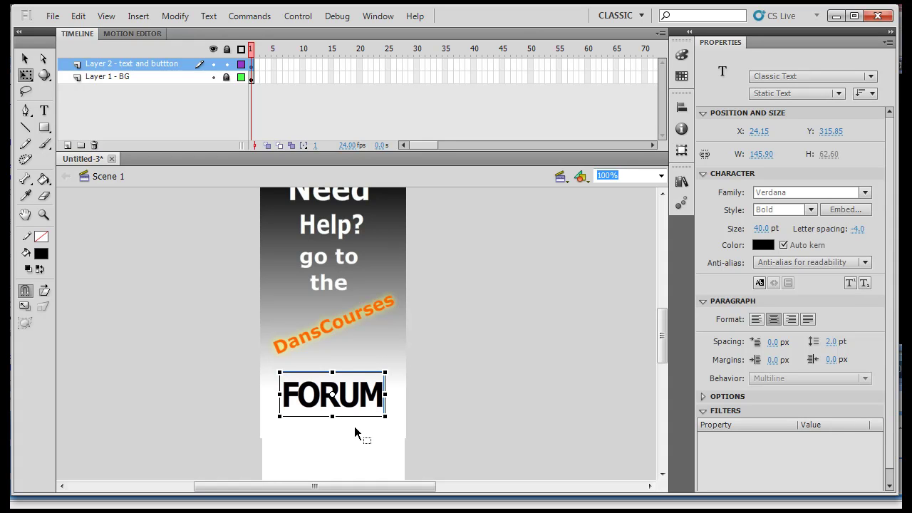
key("Left")
key("Up")
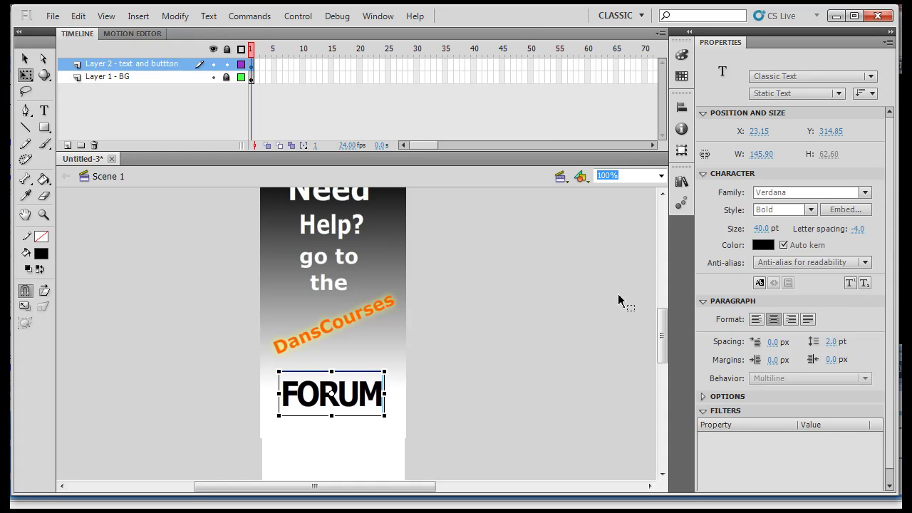
Step: Loosen FORUM's letter spacing to -2.0
left_click(858, 229)
type("-2")
key("Return")
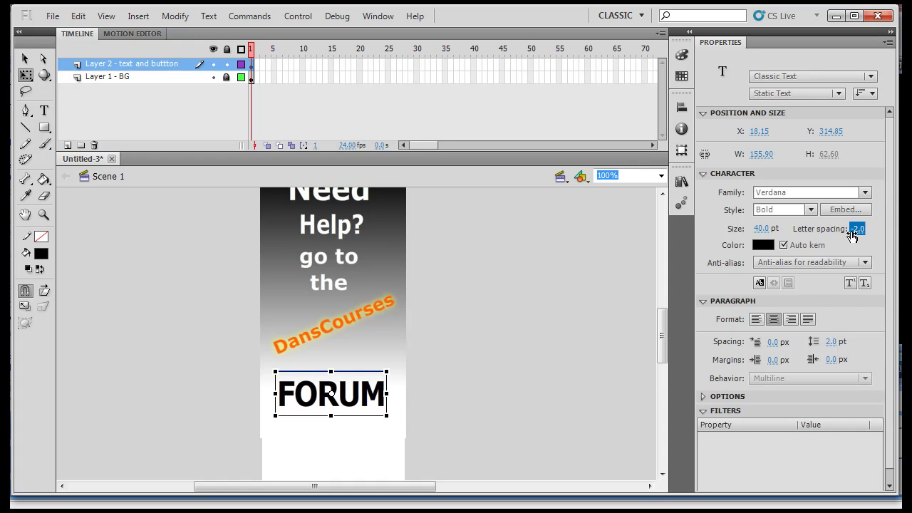
Step: Nudge FORUM pixel by pixel until it sits centred under DansCourses
left_click(25, 58)
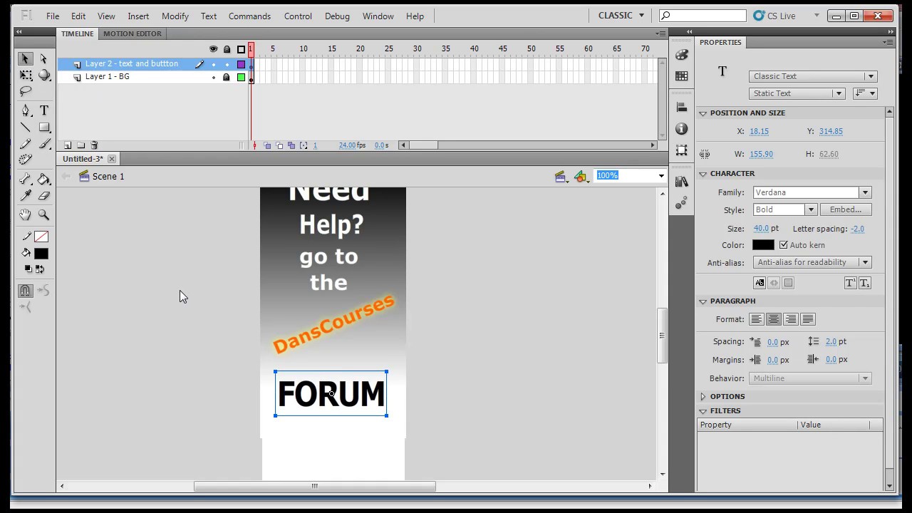
left_click(469, 381)
left_click(322, 399)
key("Right")
key("Right")
key("Right")
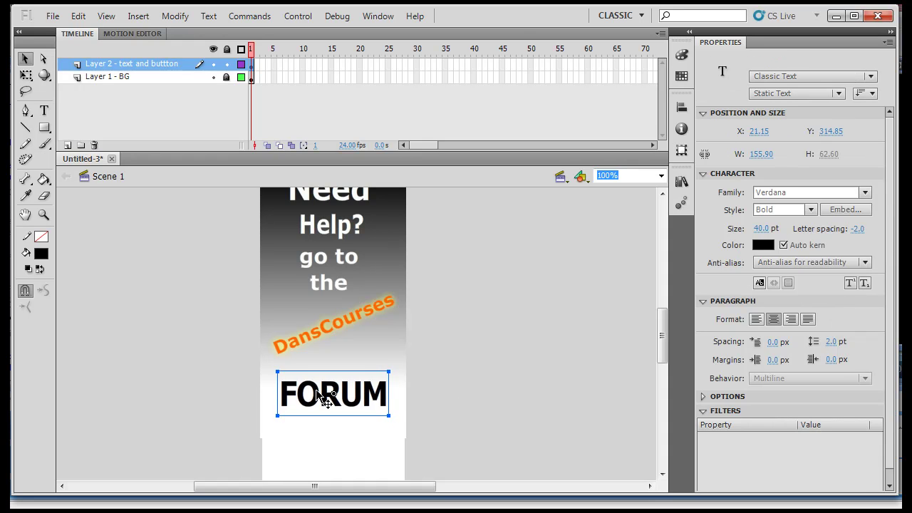
key("Left")
key("Up")
key("Down")
key("Up")
scroll(662, 357, "up", 1)
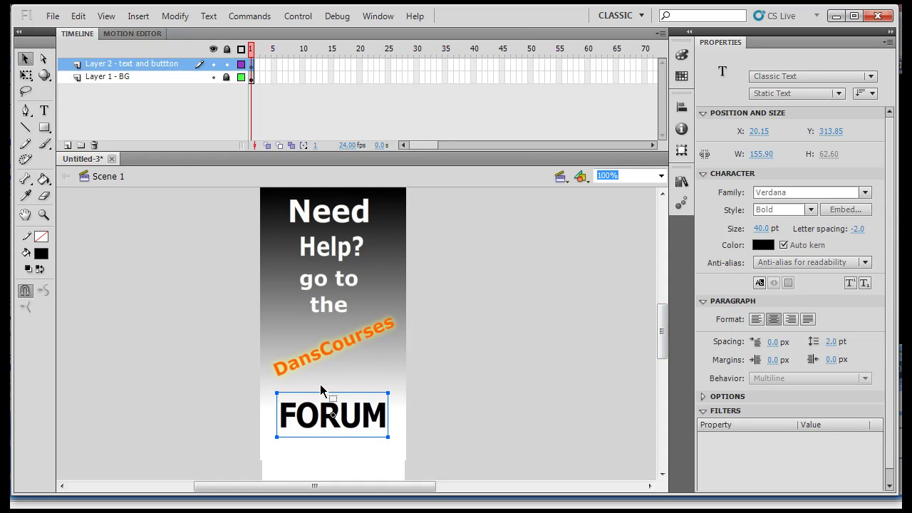
left_click(536, 361)
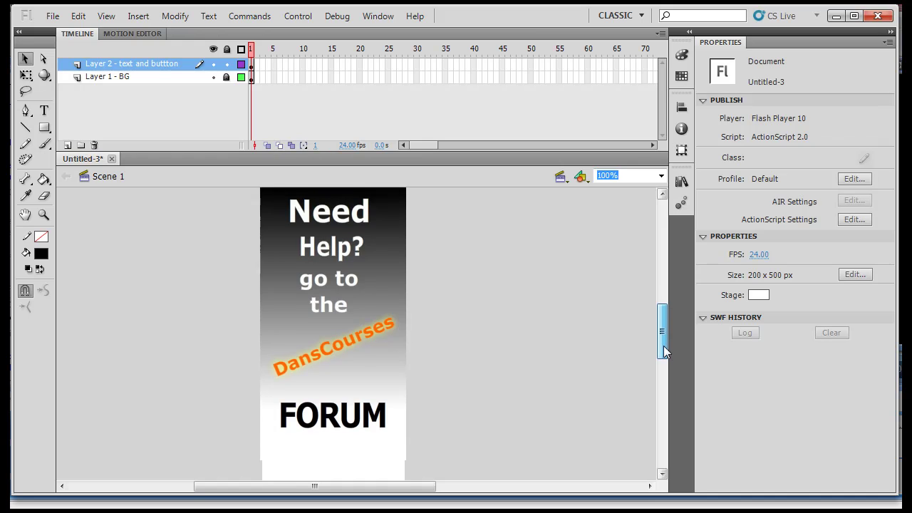
left_click_drag(663, 350, 664, 354)
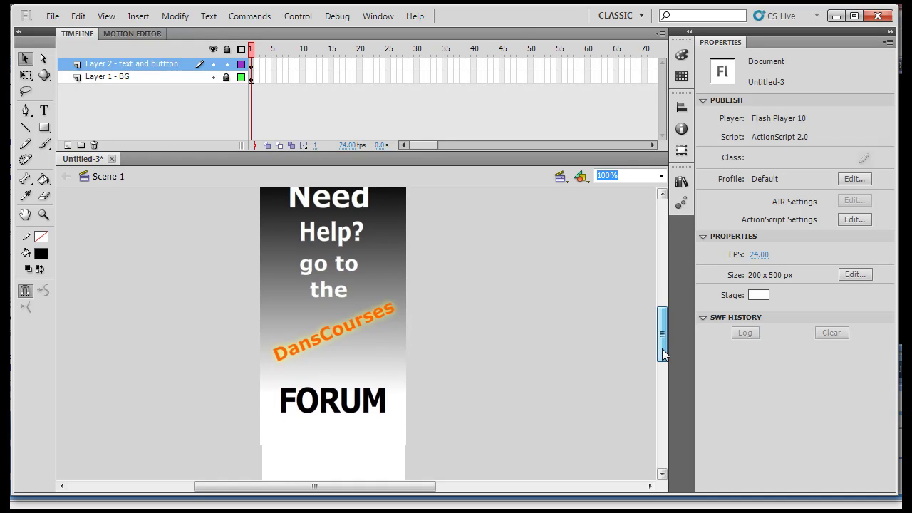
left_click(370, 412)
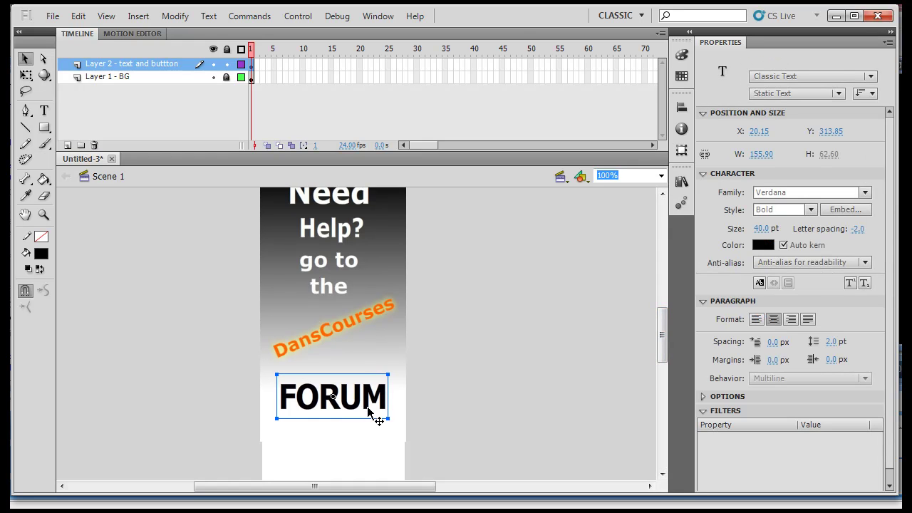
left_click(474, 393)
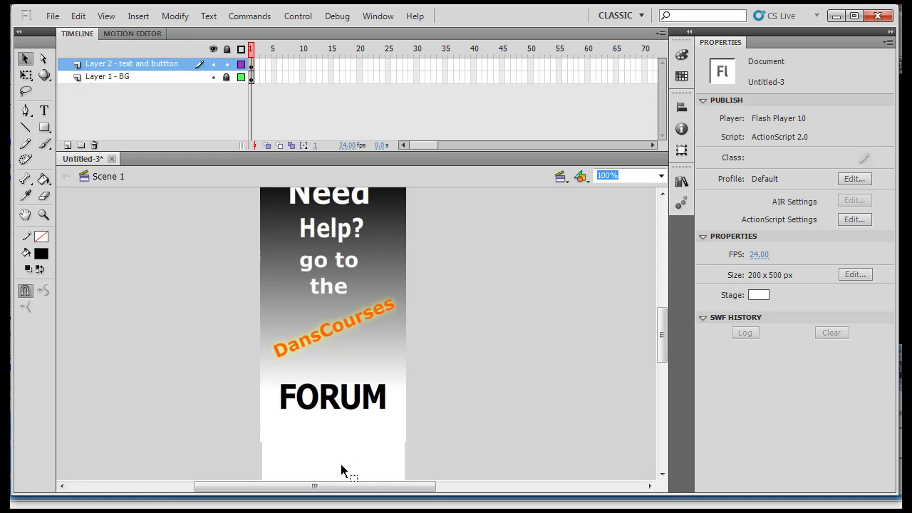
Step: Copy the FORUM text and paste a duplicate at stage centre
left_click(336, 405)
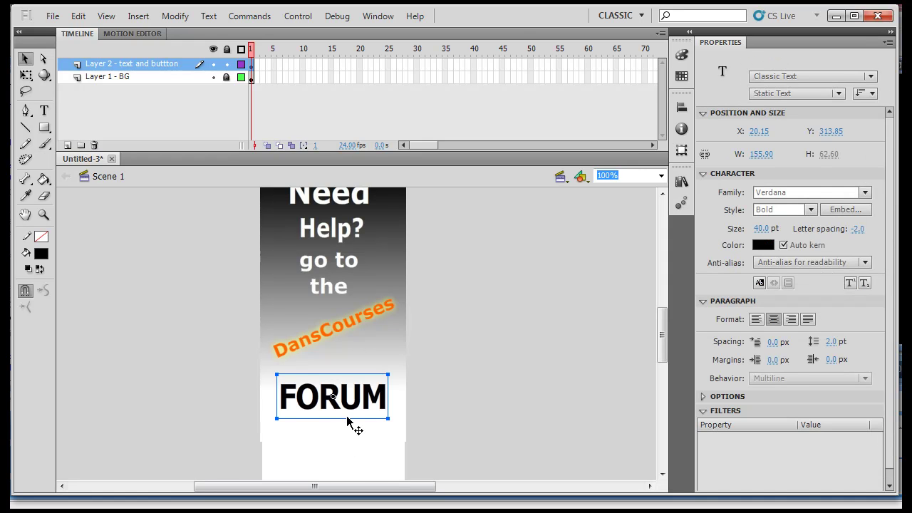
left_click(78, 16)
left_click(102, 84)
left_click(79, 15)
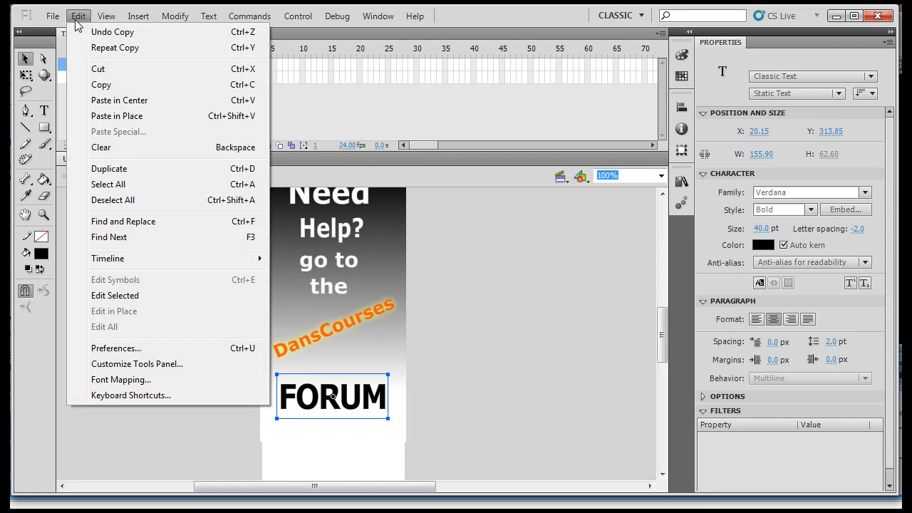
left_click(105, 101)
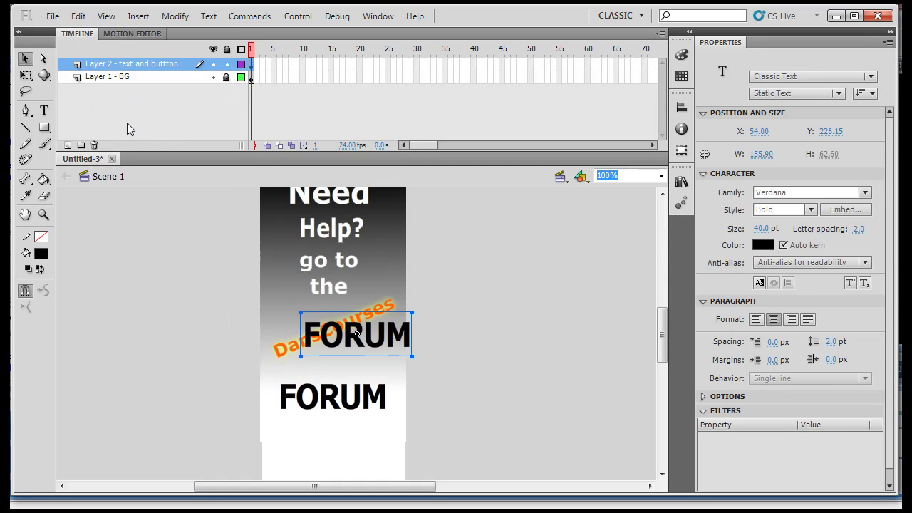
Step: Move the FORUM duplicate off the stage to the right and colour it light grey
left_click_drag(409, 332, 530, 391)
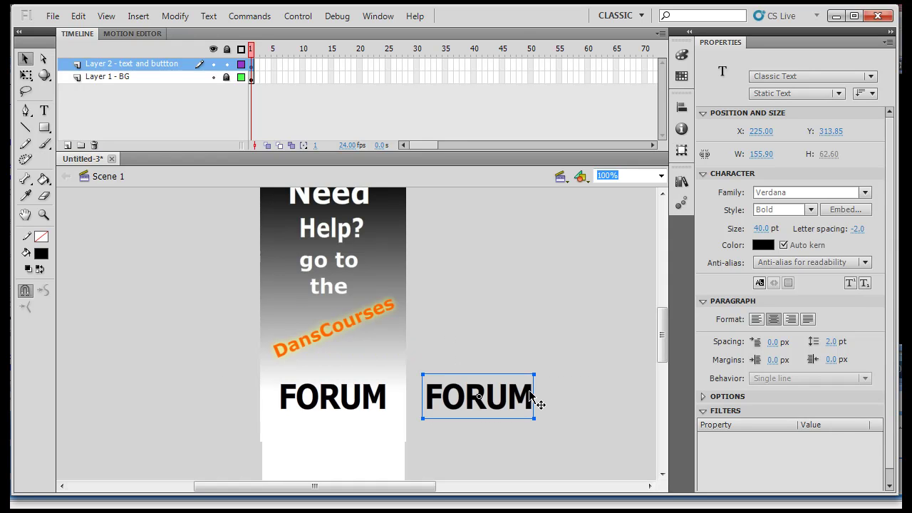
left_click(763, 244)
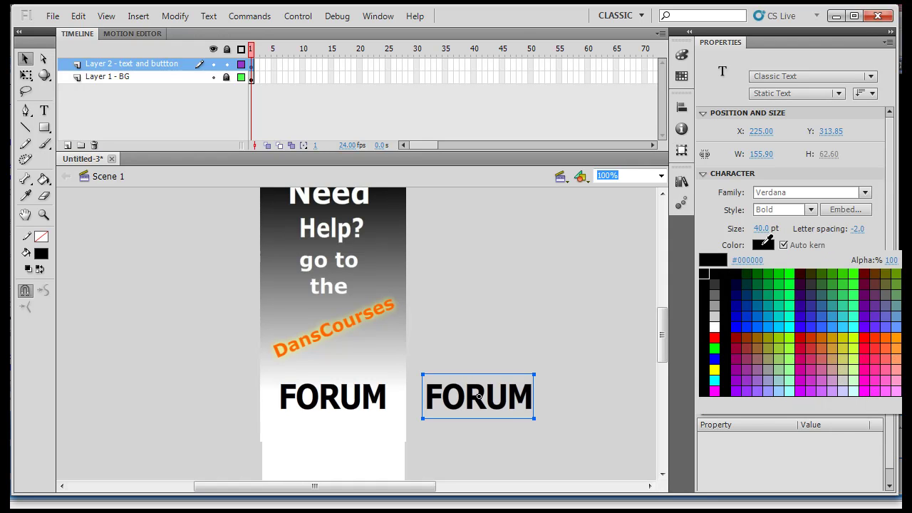
left_click(714, 316)
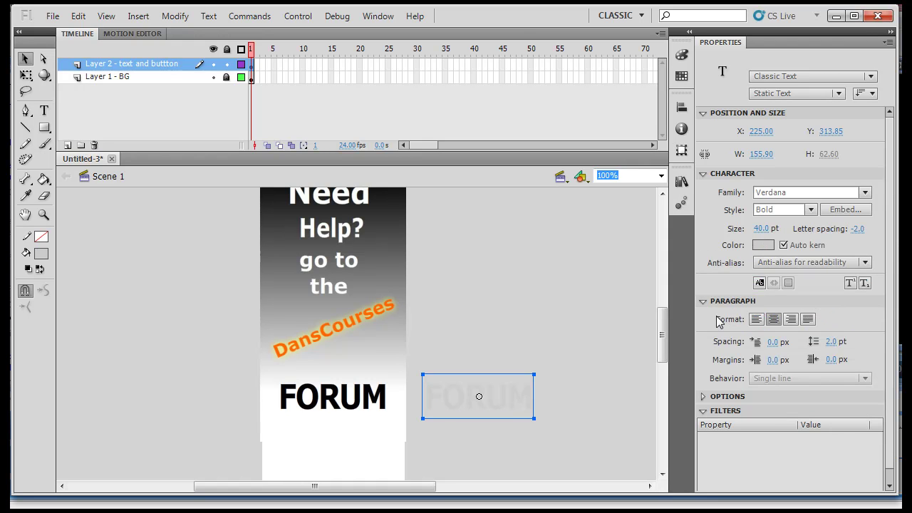
Step: Drag the grey FORUM under the black FORUM and nudge it until it slightly overlaps
left_click_drag(514, 406, 384, 441)
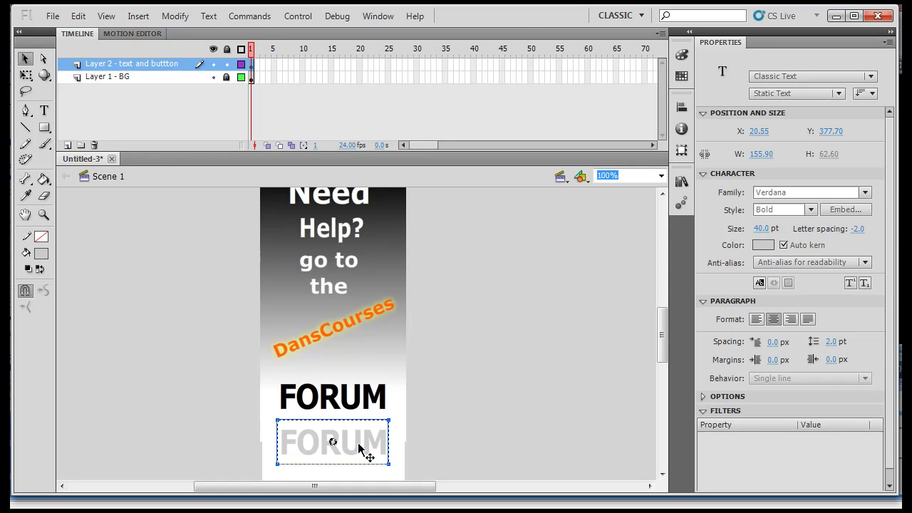
key("Up")
key("Up")
key("Up")
key("Up")
key("Up")
key("Up")
key("Up")
key("Up")
key("Up")
key("Left")
key("Up")
key("Up")
key("Up")
key("Up")
key("Up")
key("Up")
key("Up")
key("Up")
key("Up")
key("Up")
key("Up")
key("Up")
key("Up")
key("Up")
key("Up")
key("Up")
key("Up")
key("Up")
key("Up")
key("Up")
key("Left")
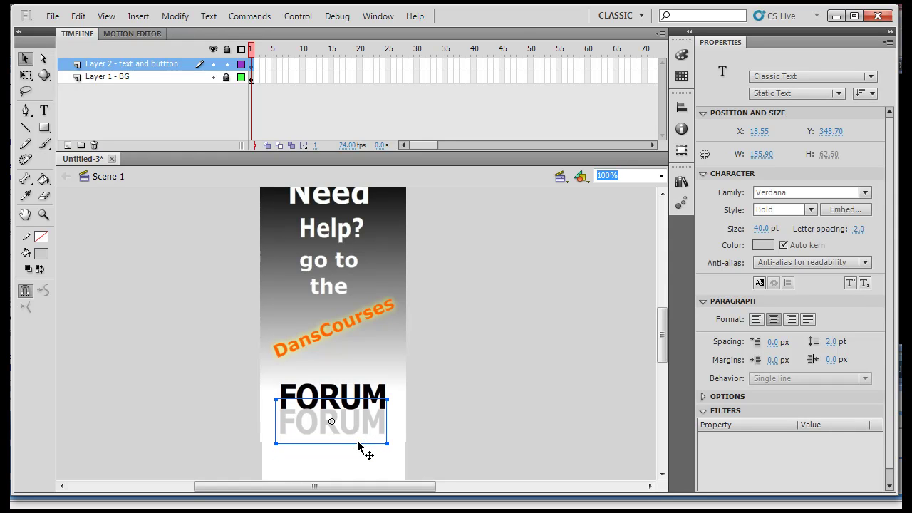
key("Up")
key("Right")
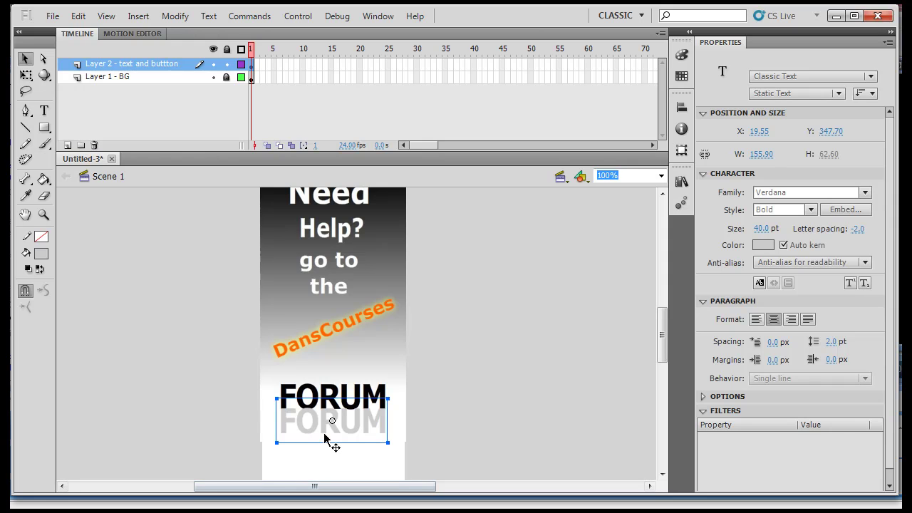
Step: Flip the grey FORUM vertically with Modify > Transform > Flip Vertical and nudge it down-right
left_click(176, 16)
mouse_move(218, 211)
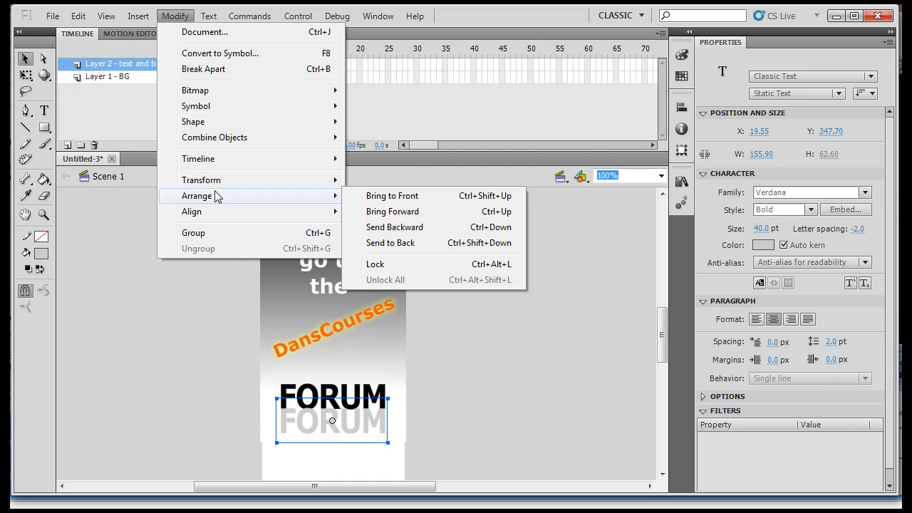
mouse_move(221, 182)
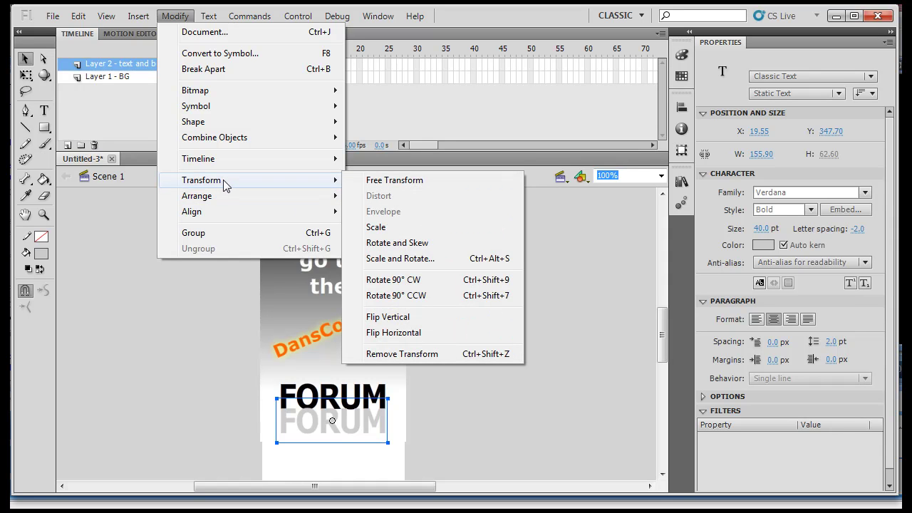
left_click(394, 318)
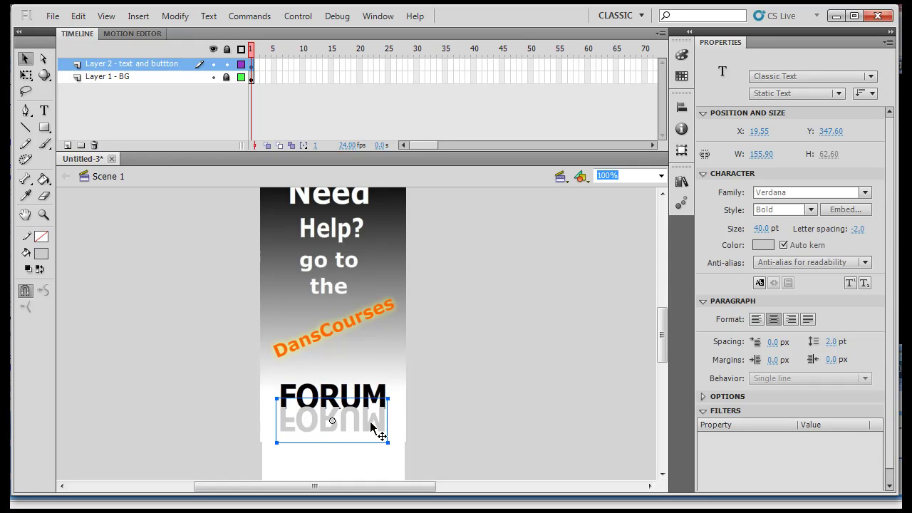
key("Right")
key("Down")
key("Down")
key("Down")
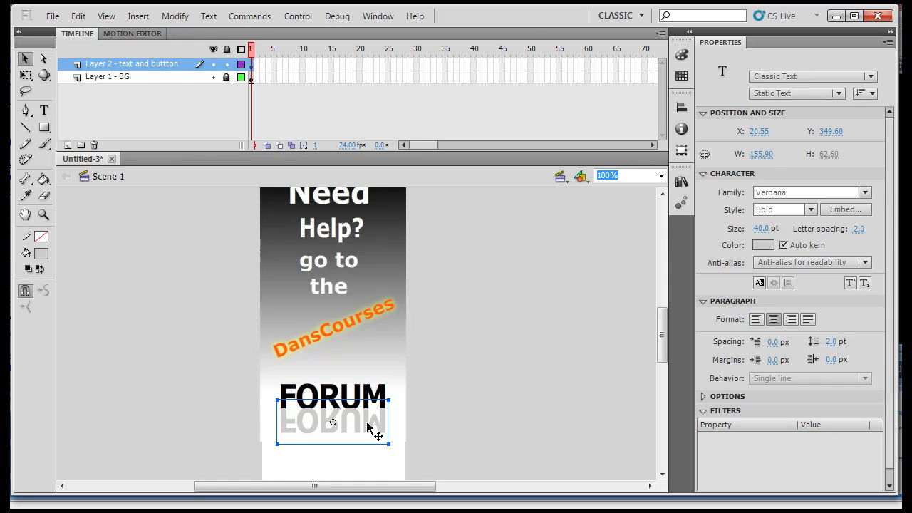
key("Down")
key("Down")
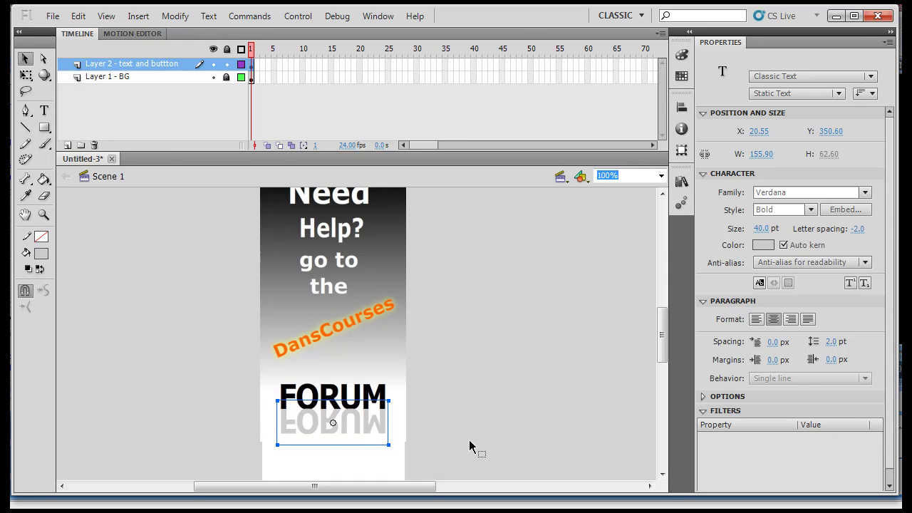
left_click(558, 424)
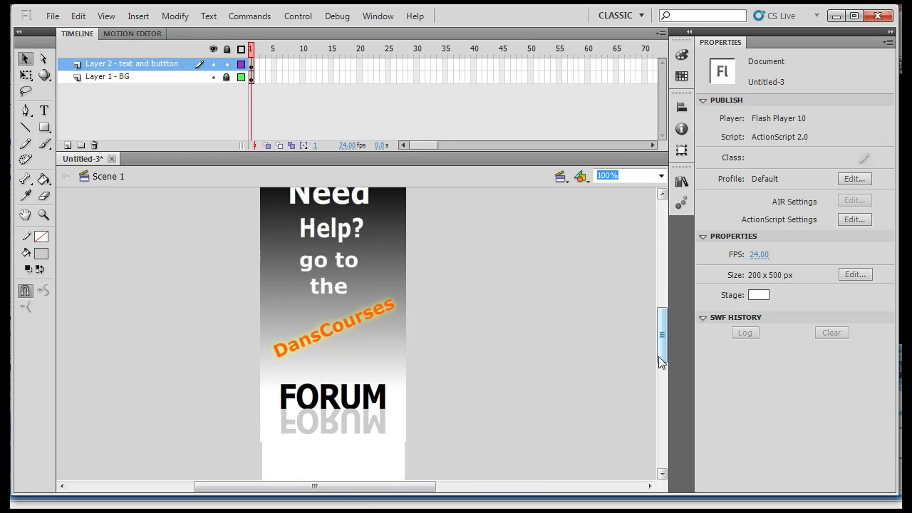
left_click_drag(659, 361, 661, 369)
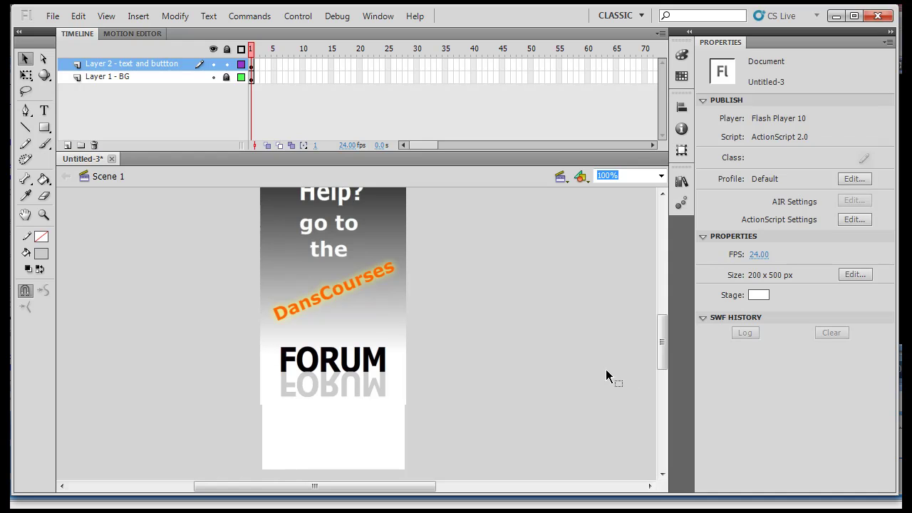
Step: Select the black FORUM and its reflection together and choose Modify > Convert to Symbol
left_click(383, 361)
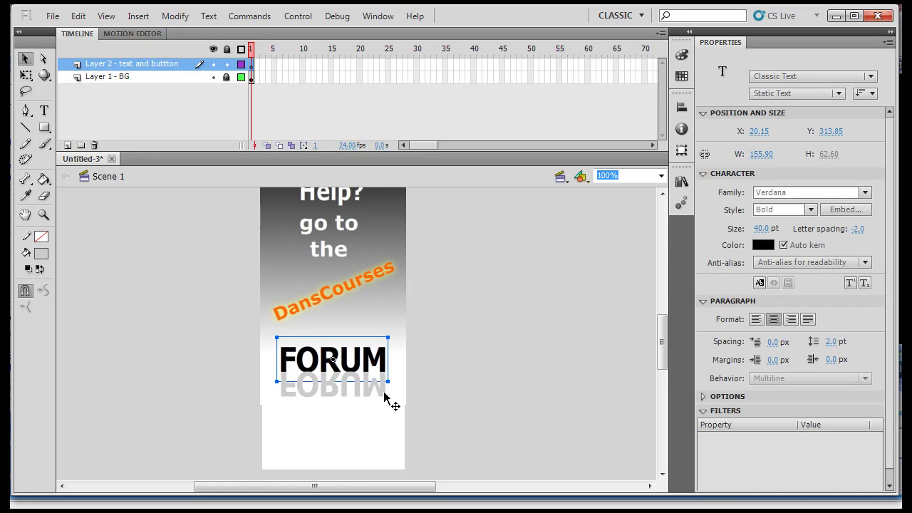
left_click(384, 397, "shift")
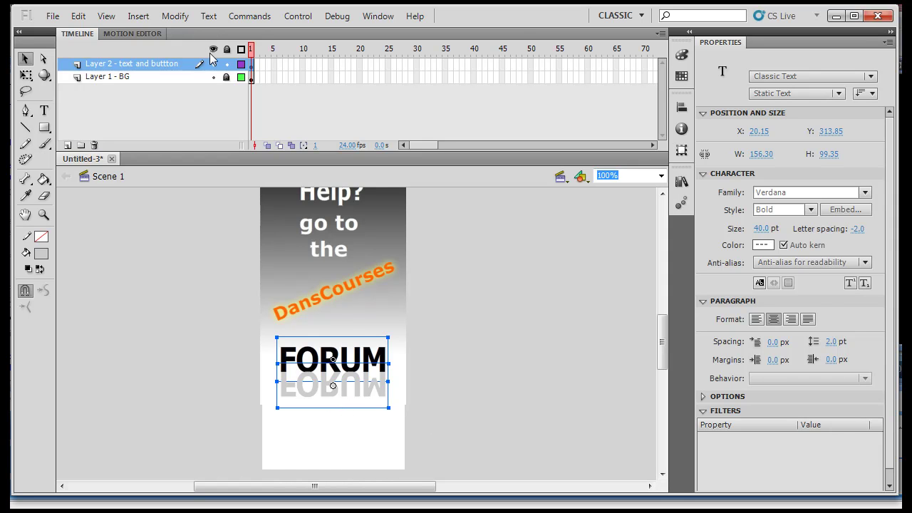
left_click(175, 16)
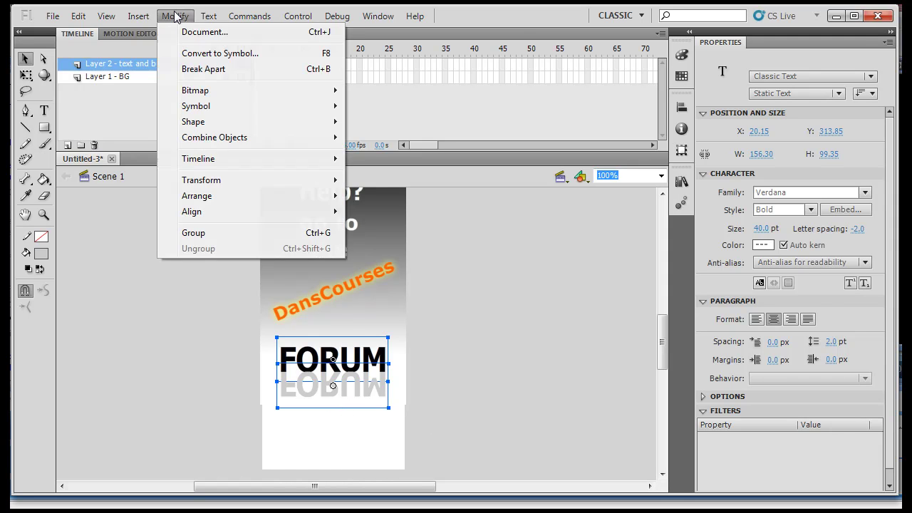
left_click(236, 63)
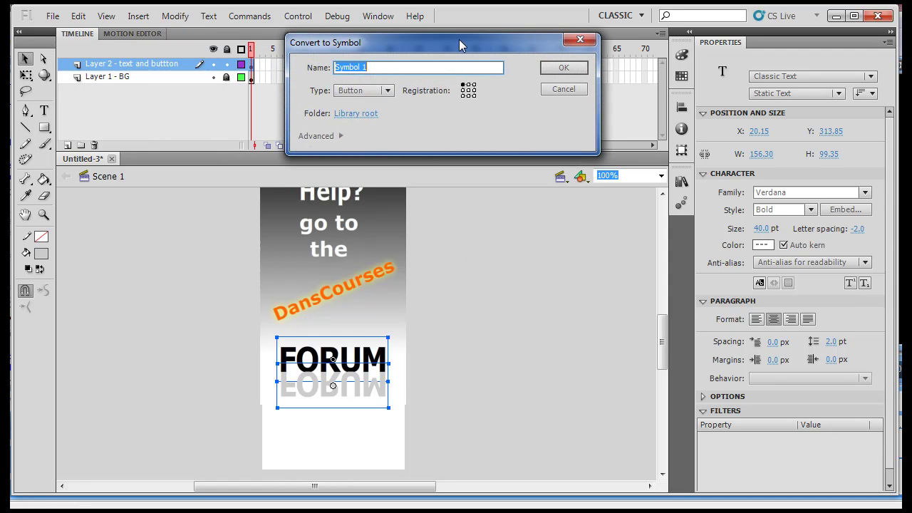
Step: Set the symbol type to Button, name it button1 and confirm
left_click_drag(460, 39, 390, 204)
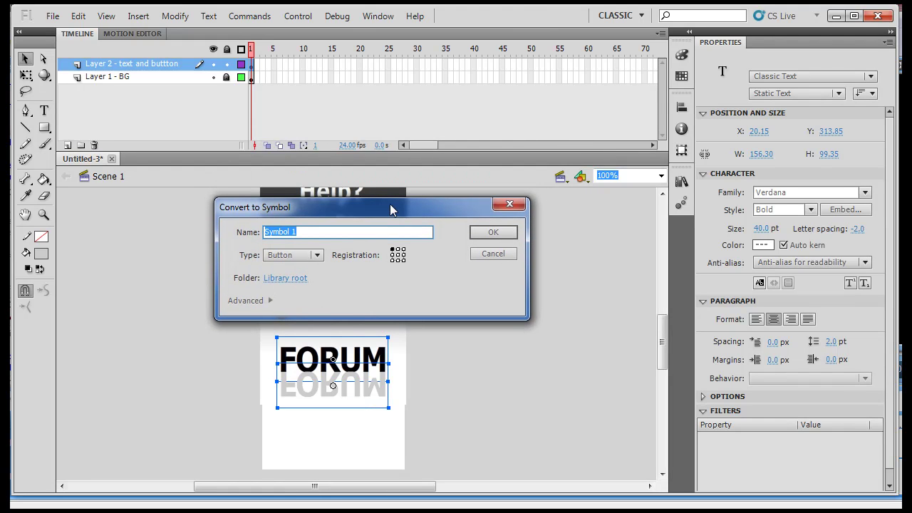
left_click(317, 256)
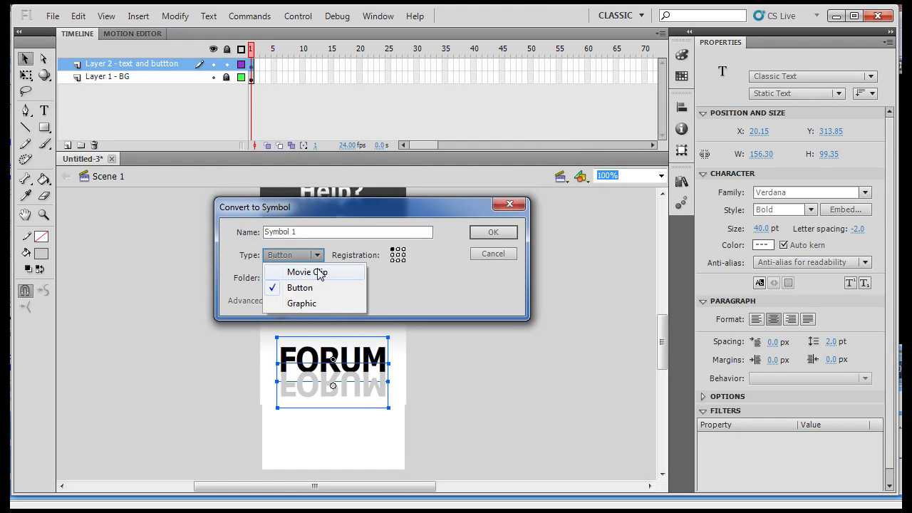
left_click(320, 271)
left_click(320, 261)
left_click(320, 287)
left_click(320, 255)
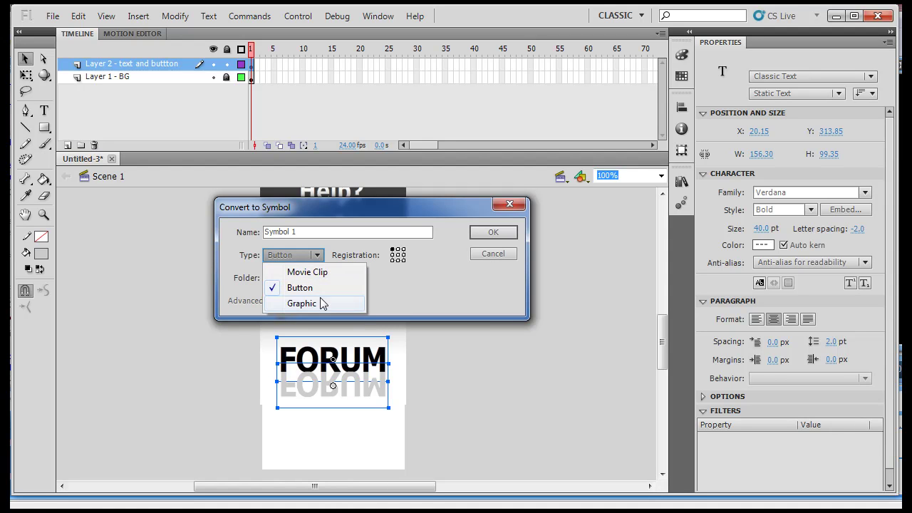
left_click(320, 307)
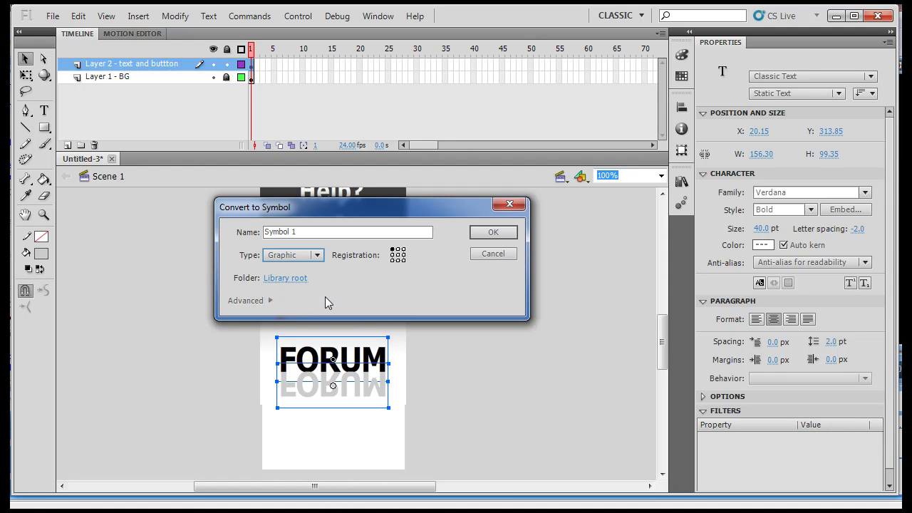
left_click(318, 256)
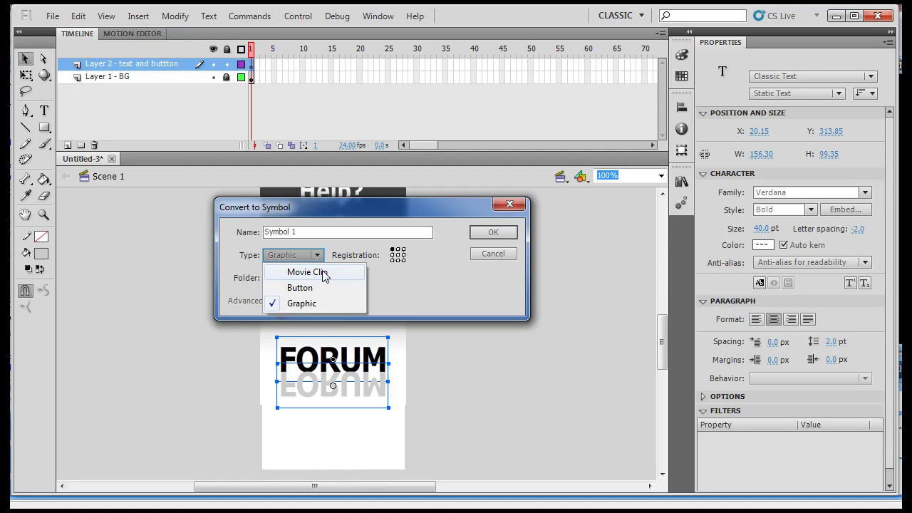
left_click(330, 272)
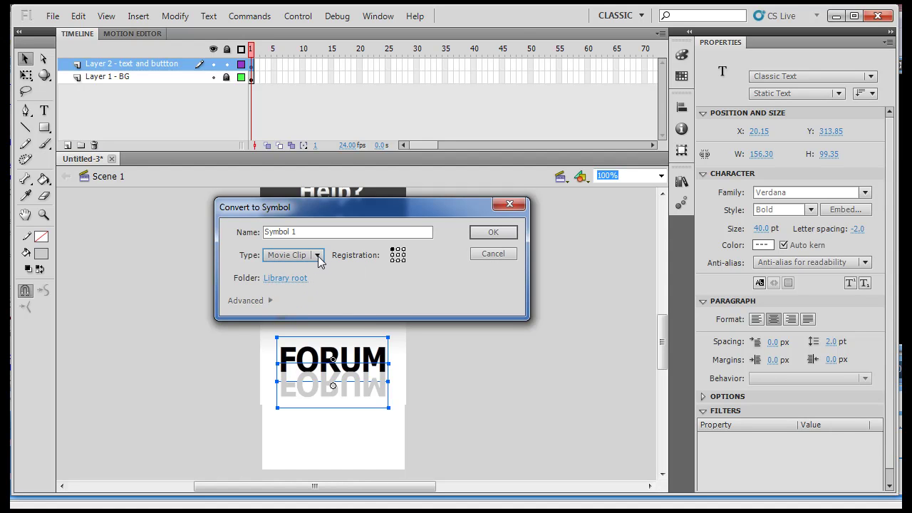
left_click(318, 255)
left_click(324, 288)
left_click_drag(299, 232, 242, 237)
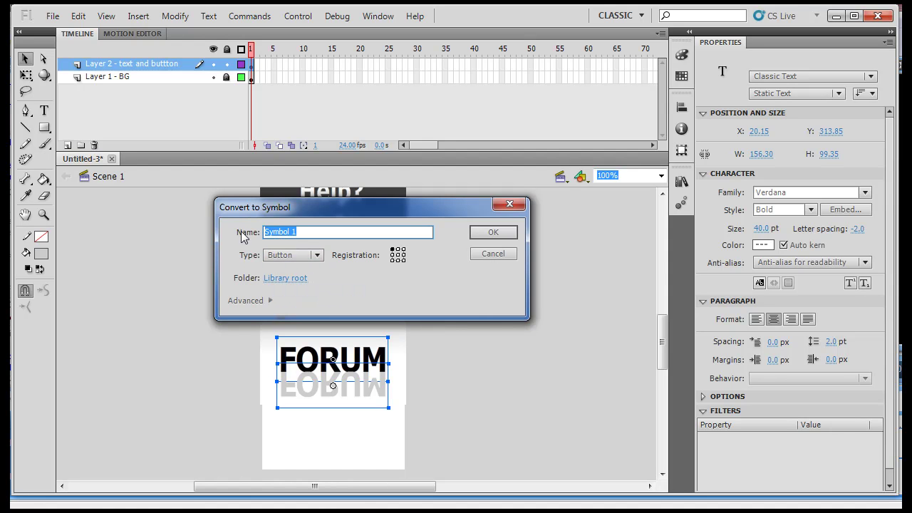
type("button1")
left_click(502, 236)
Step: Drag an extra button1 instance from the Library beside the banner, then cut and paste it
left_click(504, 369)
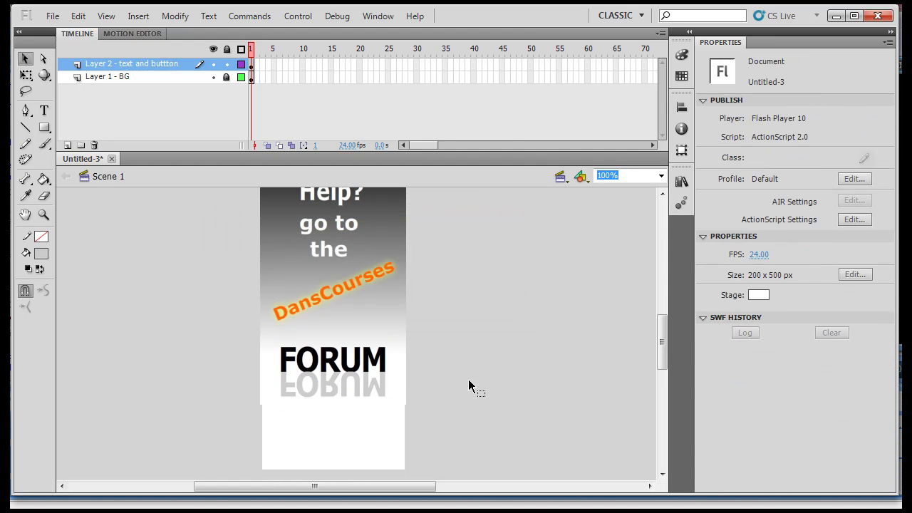
left_click(383, 369)
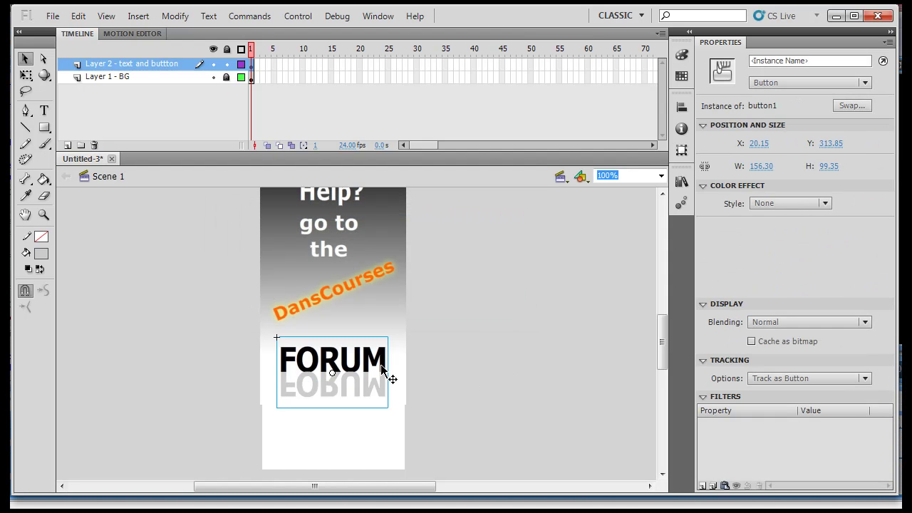
left_click(491, 391)
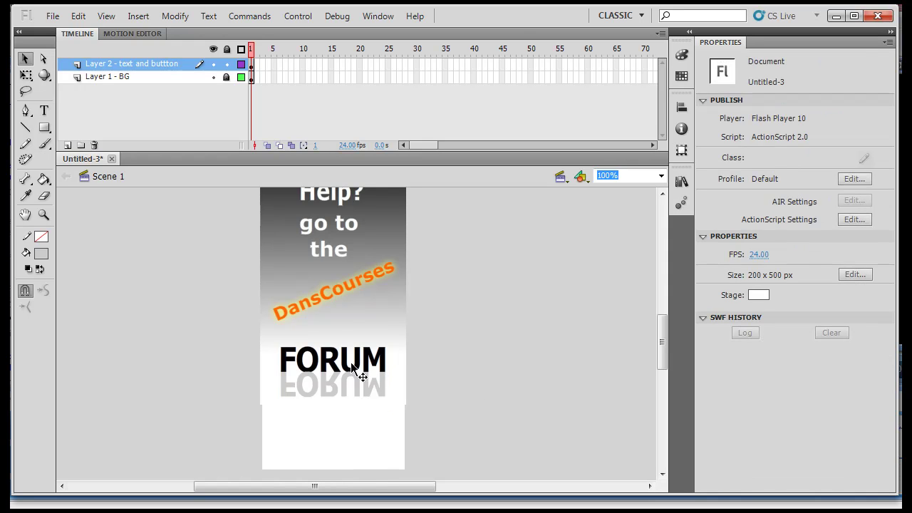
left_click(362, 367)
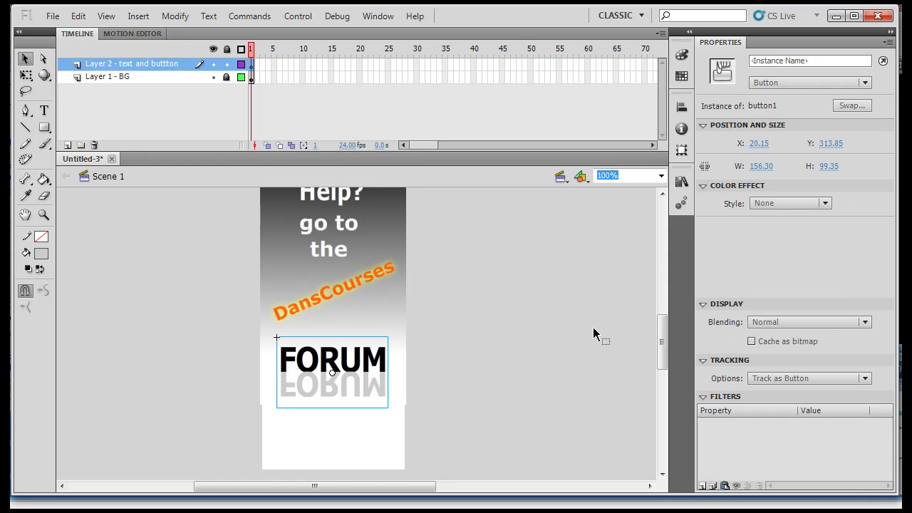
left_click(681, 182)
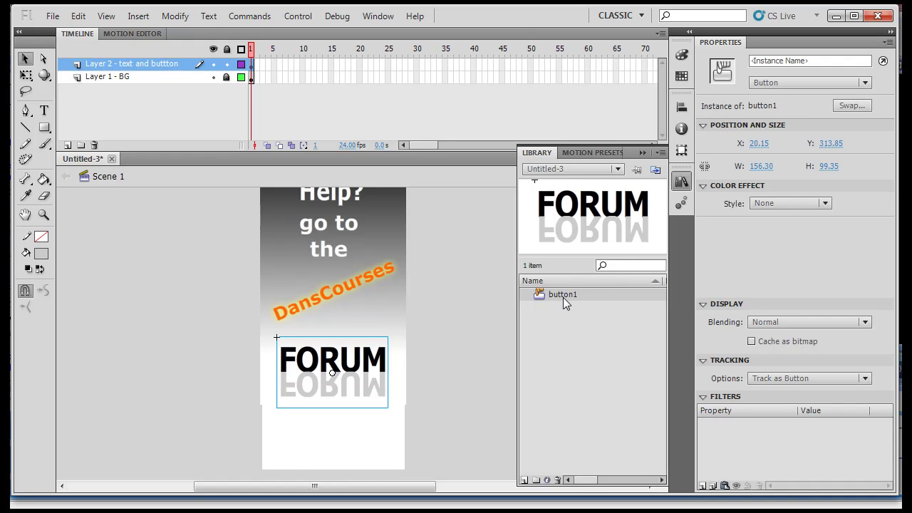
left_click_drag(591, 220, 457, 310)
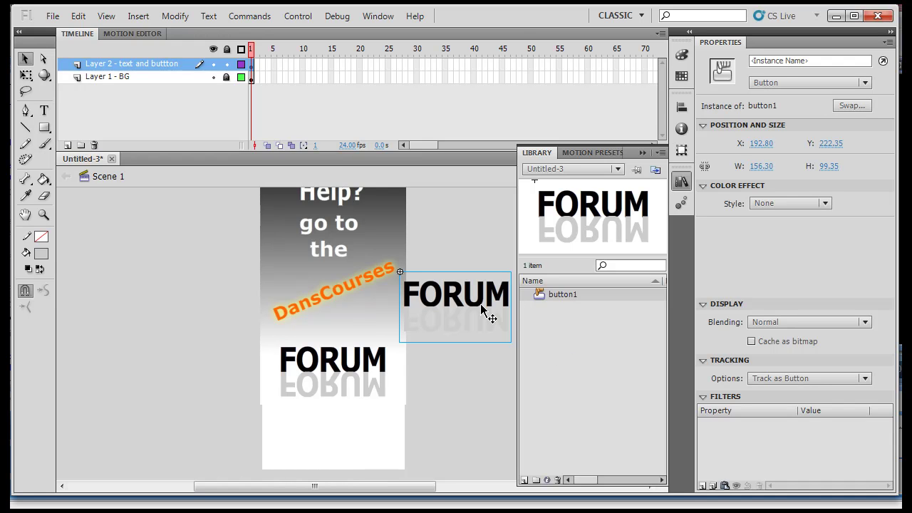
key("ctrl+l")
left_click(452, 428)
left_click(464, 314)
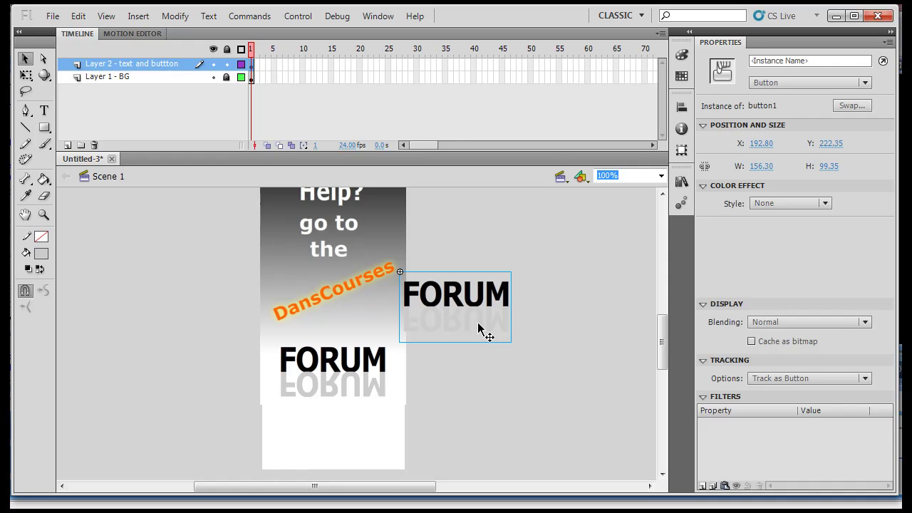
key("ctrl+x")
key("ctrl+v")
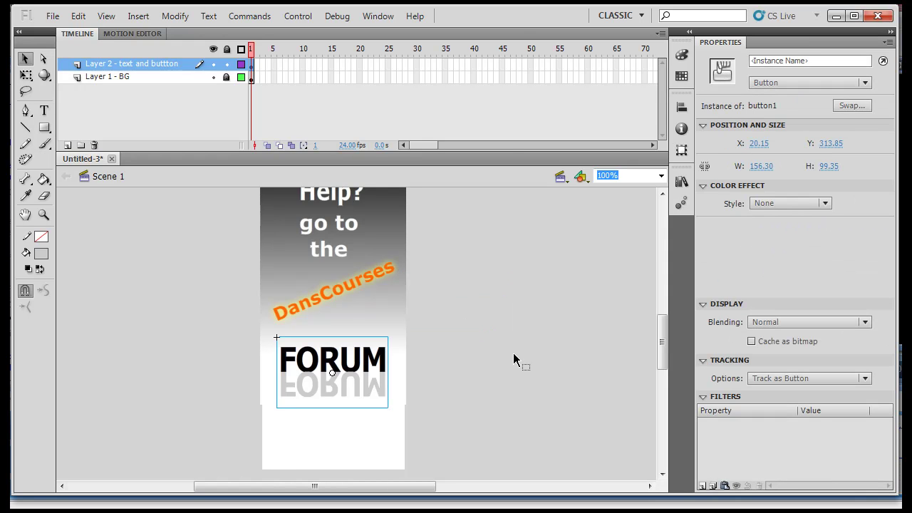
Step: Collapse the Library panel and select the FORUM button instance on the banner
left_click(681, 186)
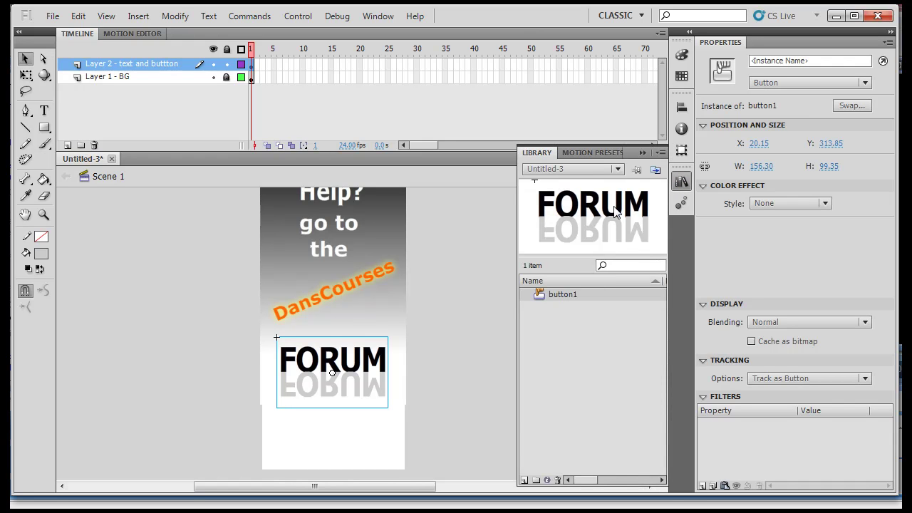
left_click(681, 183)
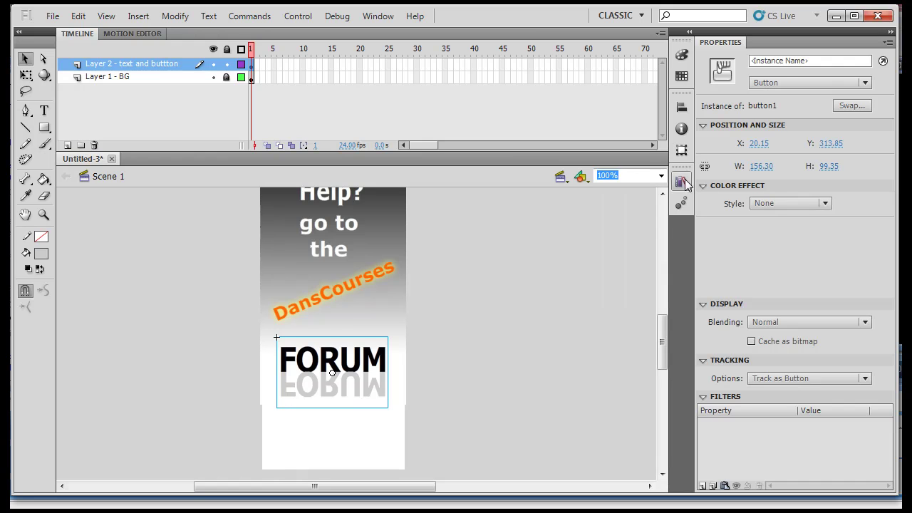
left_click(422, 364)
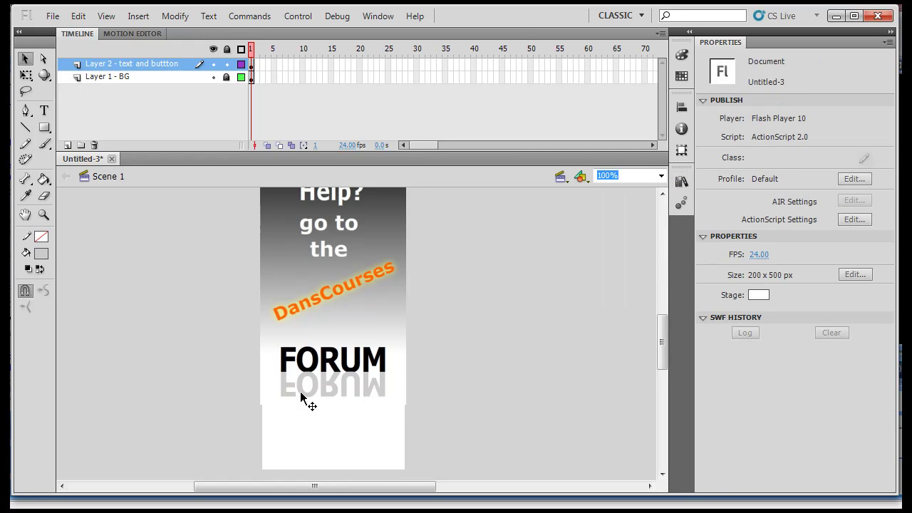
left_click(325, 370)
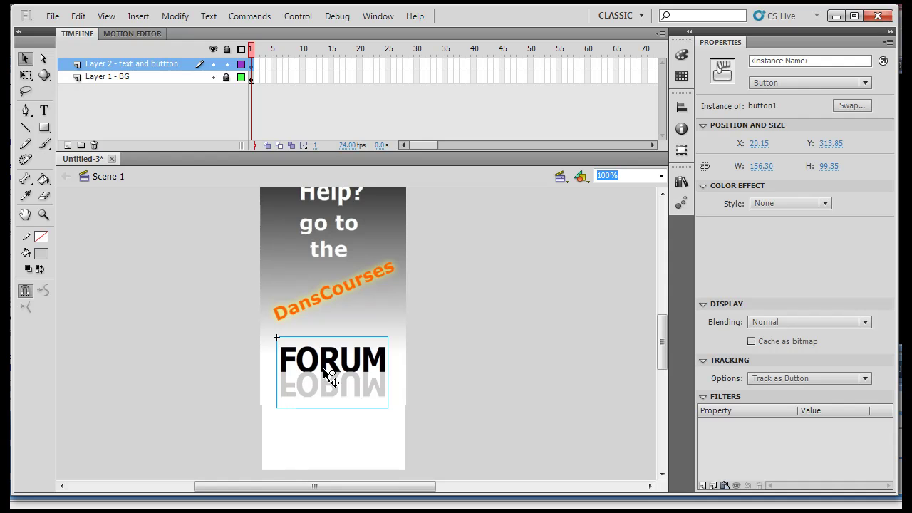
Step: Enter b1 as the FORUM button's instance name in Properties
left_click(431, 366)
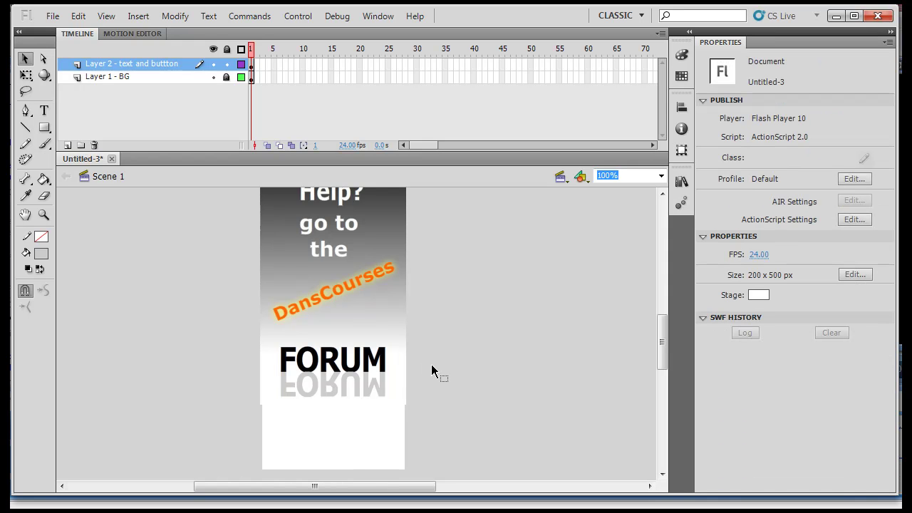
left_click(386, 356)
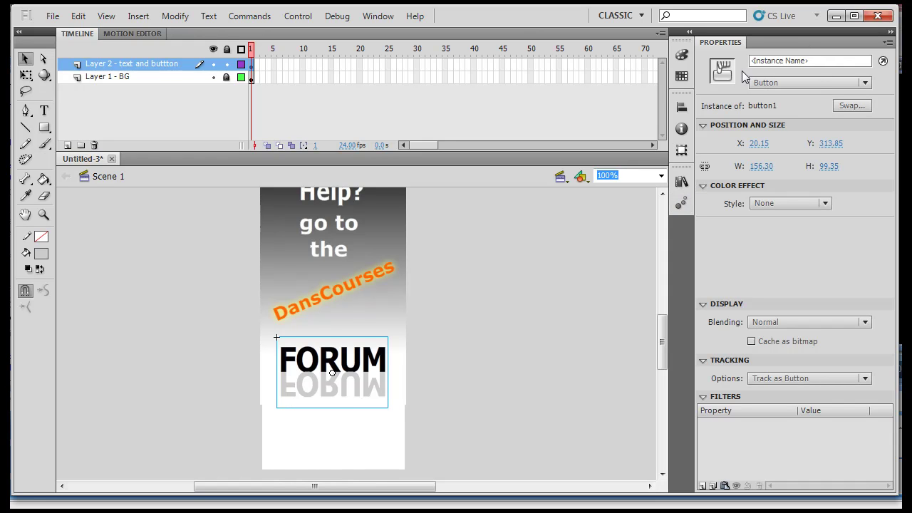
left_click(811, 61)
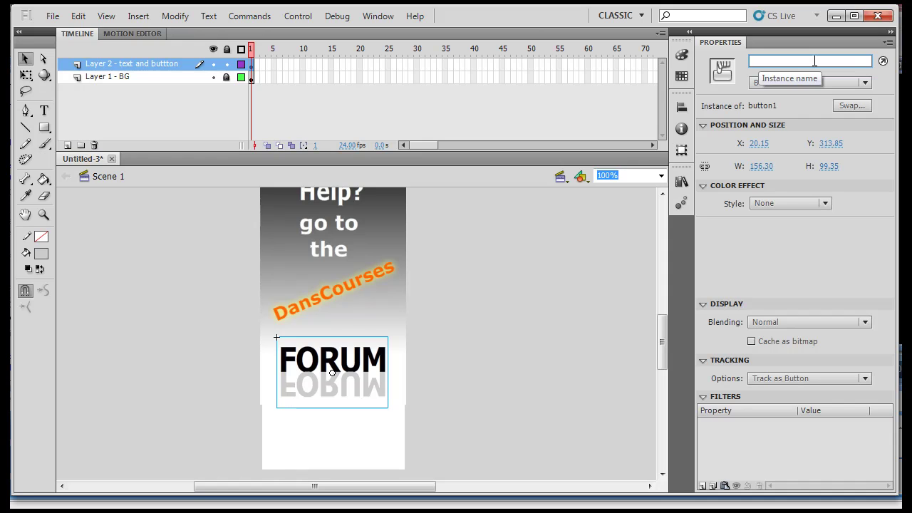
type("b2")
key("BackSpace")
type("1")
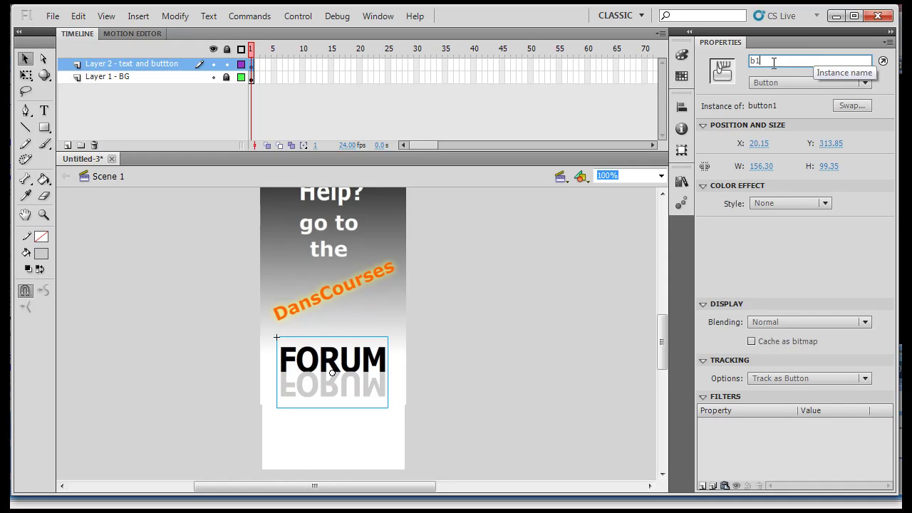
key("Return")
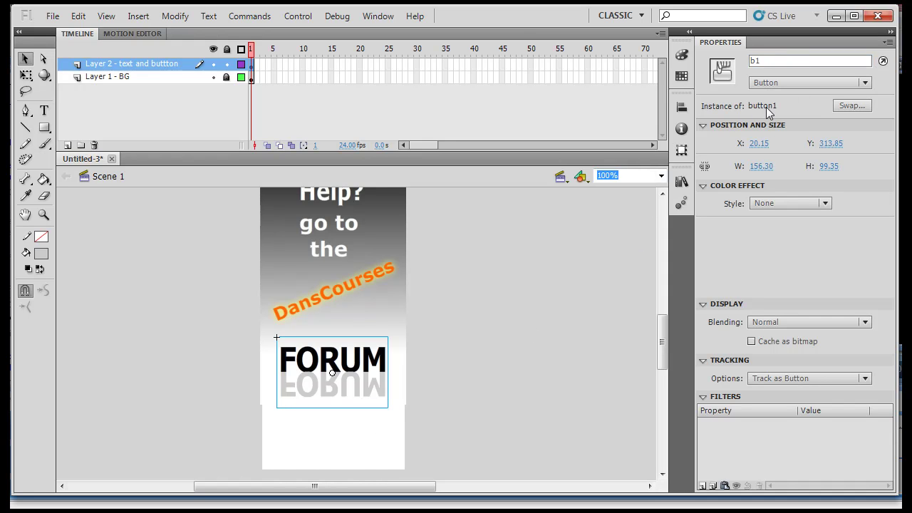
left_click(560, 346)
left_click(370, 360)
left_click(682, 183)
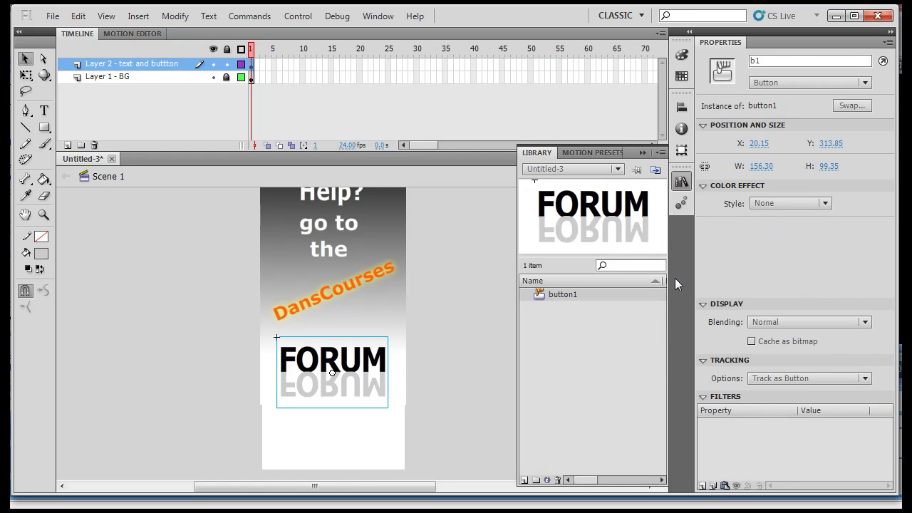
left_click_drag(614, 208, 481, 309)
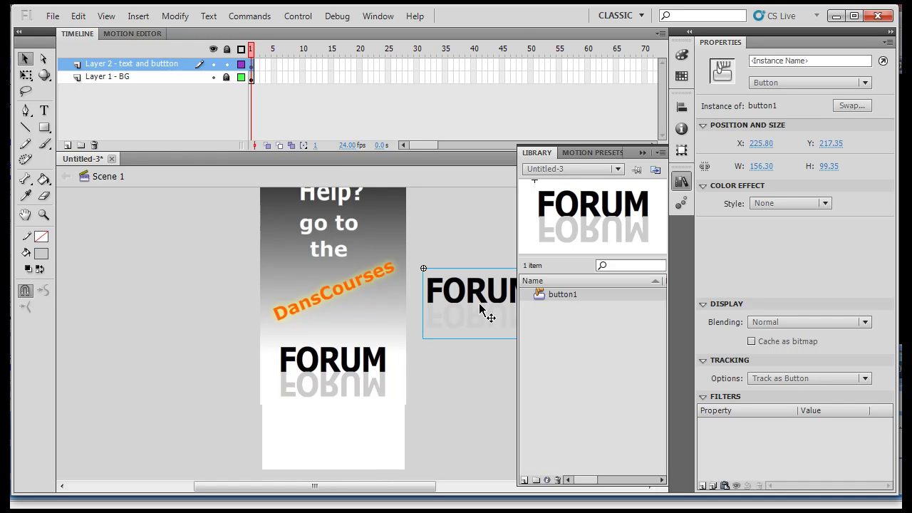
left_click(641, 154)
left_click(559, 393)
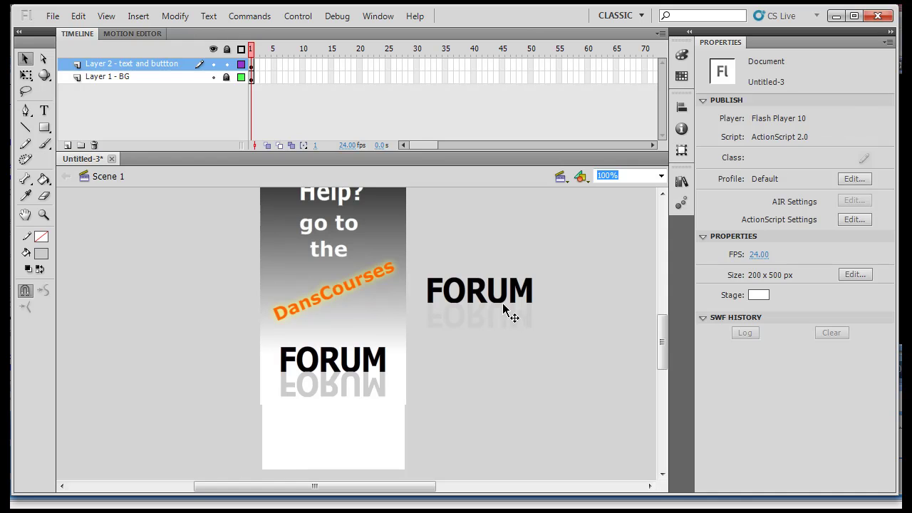
left_click_drag(505, 302, 464, 319)
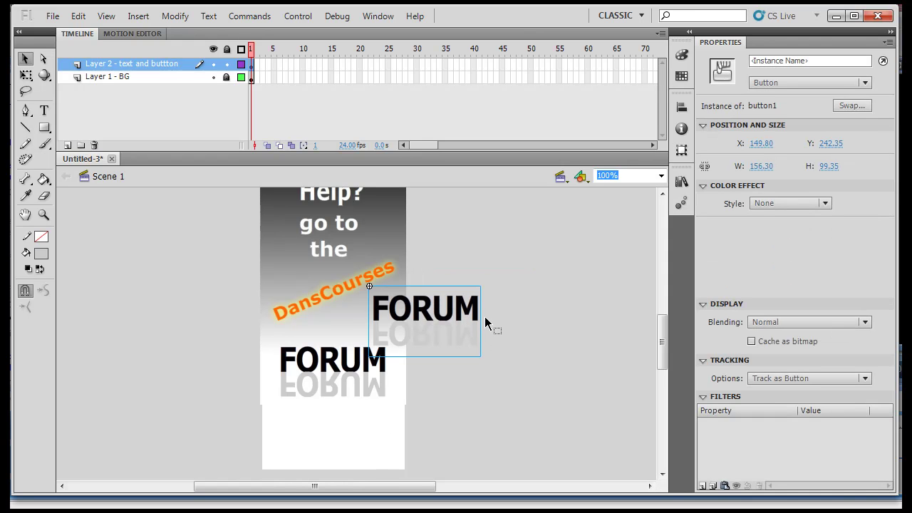
left_click(504, 372)
left_click(425, 314)
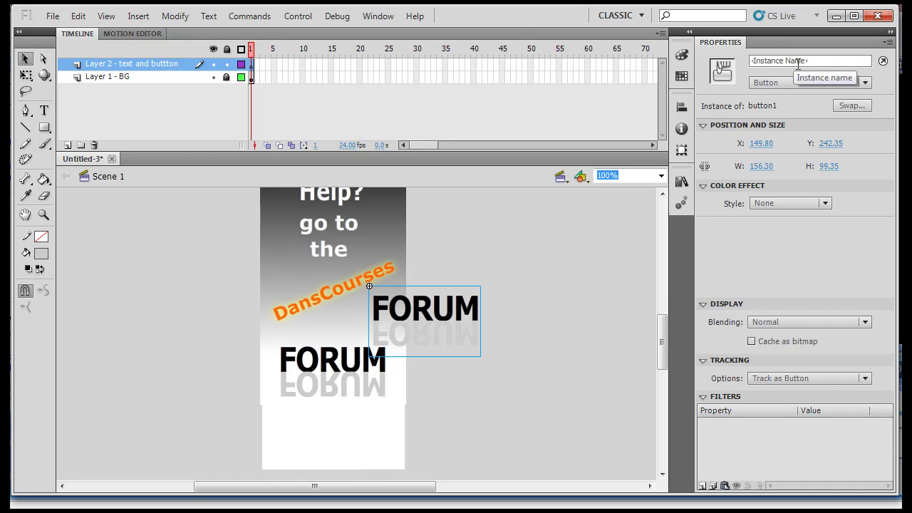
left_click(807, 65)
type("b2")
key("Return")
left_click(327, 368)
left_click(399, 333)
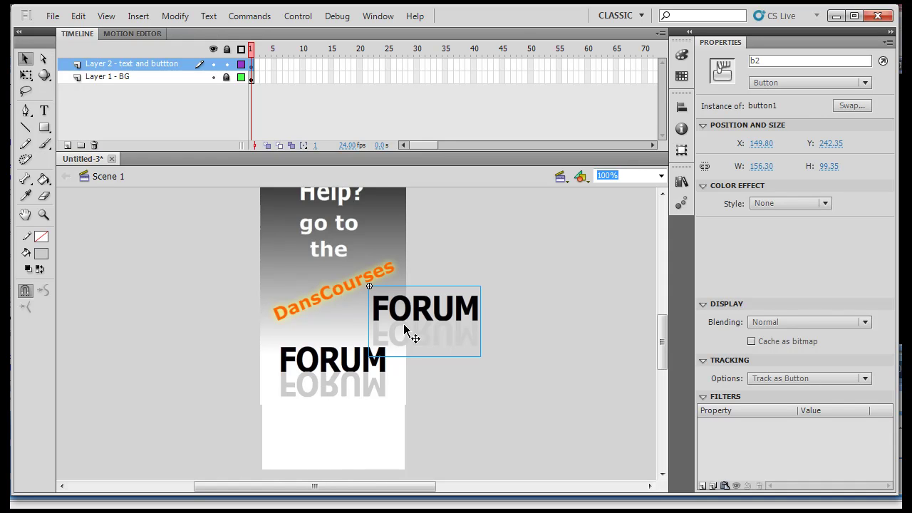
left_click(324, 367)
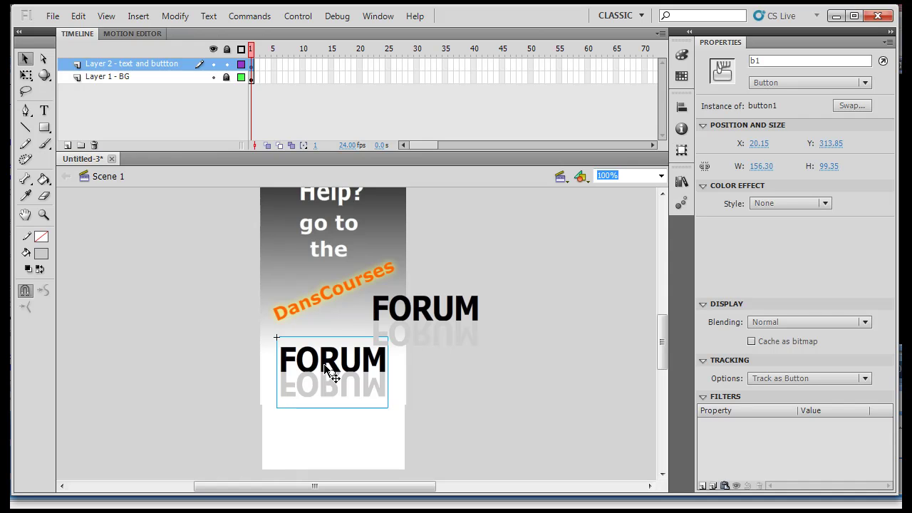
left_click(420, 316)
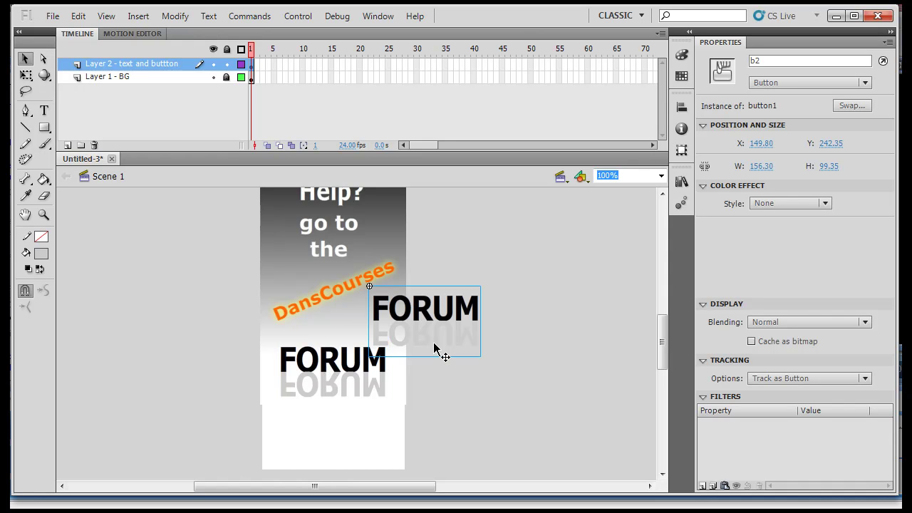
left_click(364, 365)
left_click(424, 318)
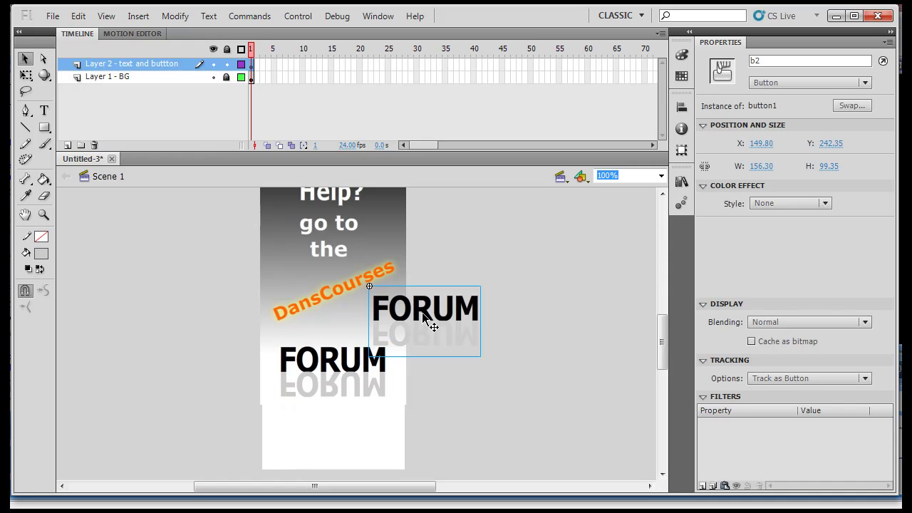
left_click(333, 379)
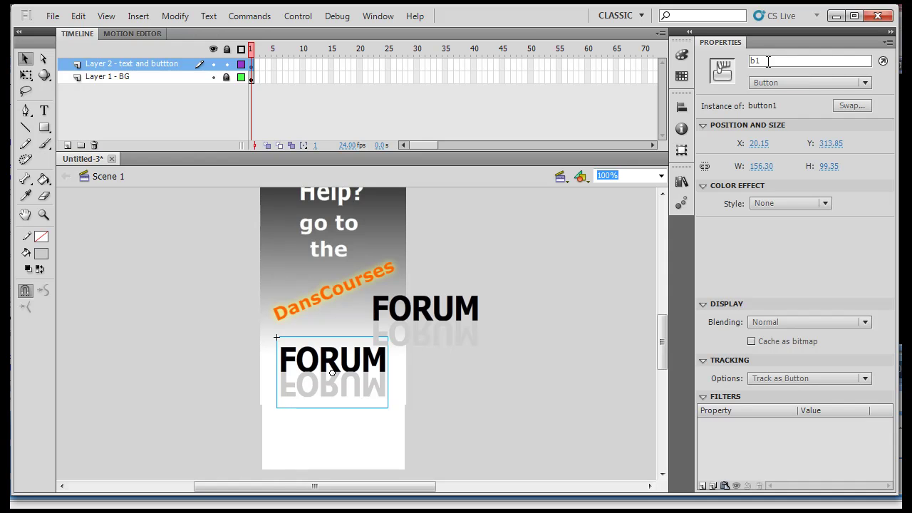
left_click(447, 328)
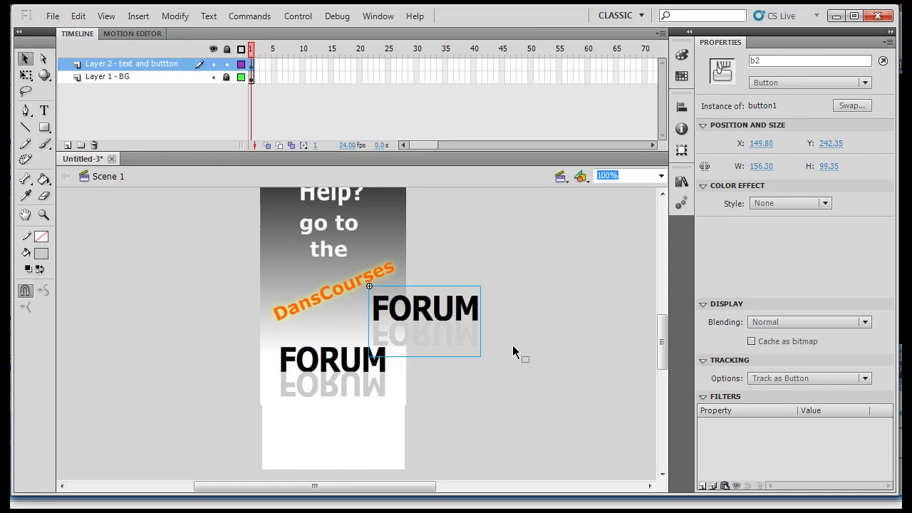
key("Delete")
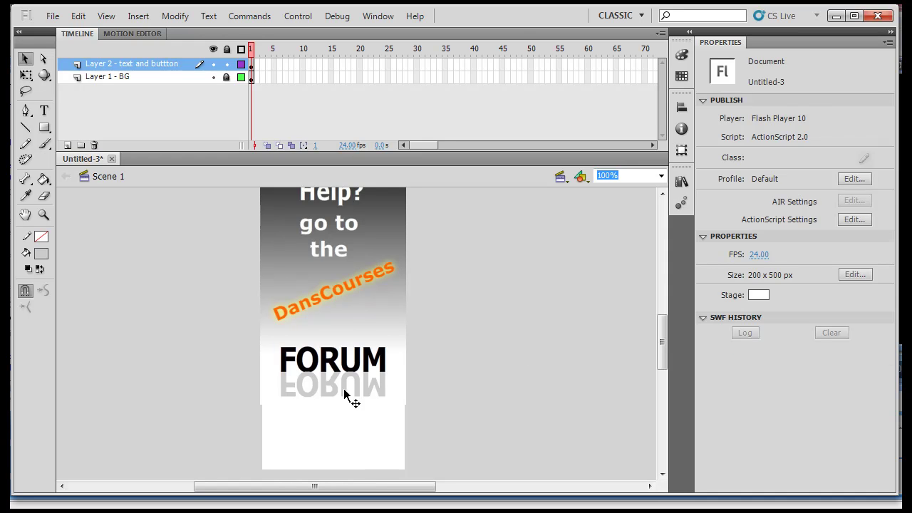
left_click(348, 389)
left_click(499, 463)
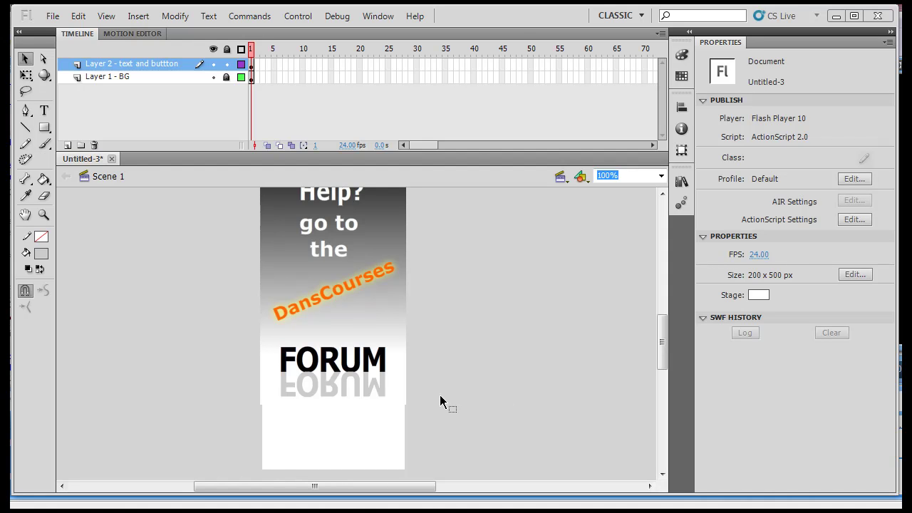
left_click(370, 369)
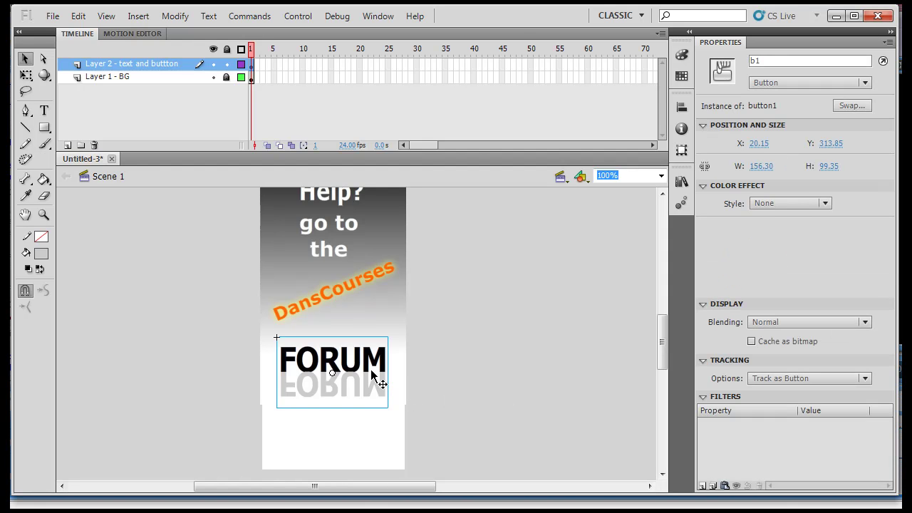
left_click(459, 372)
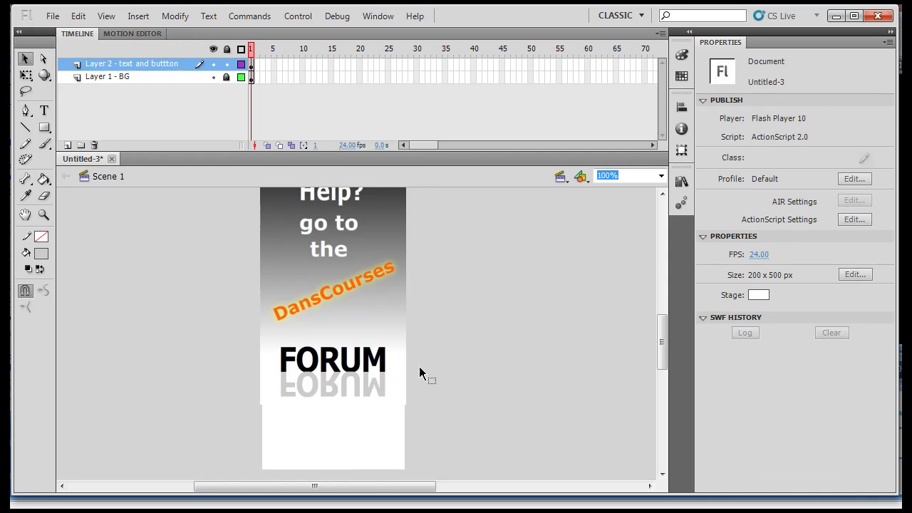
left_click(384, 365)
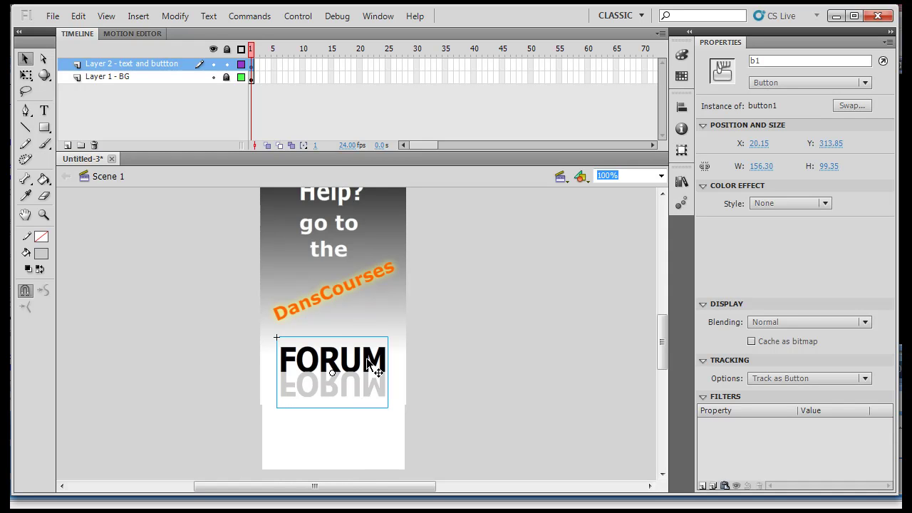
Step: Enter symbol-editing mode for button1 and select its Up keyframe in the timeline
double_click(368, 363)
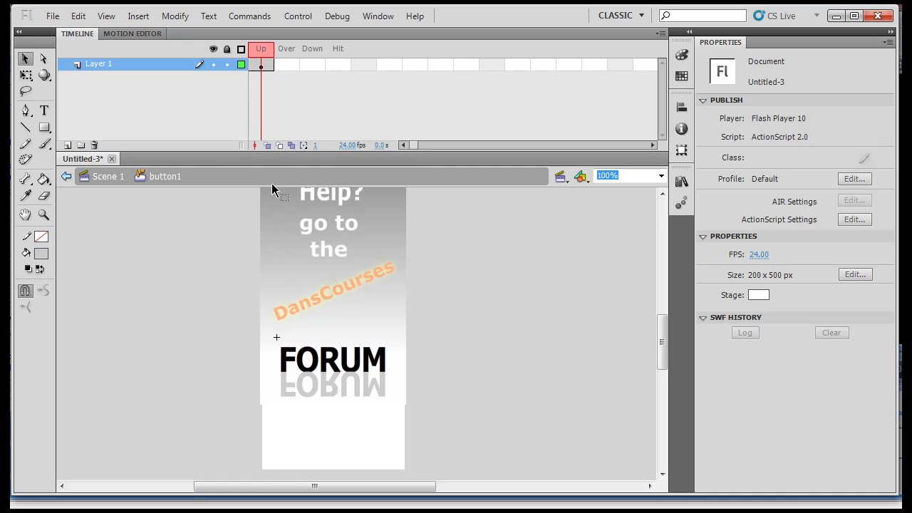
left_click(266, 68)
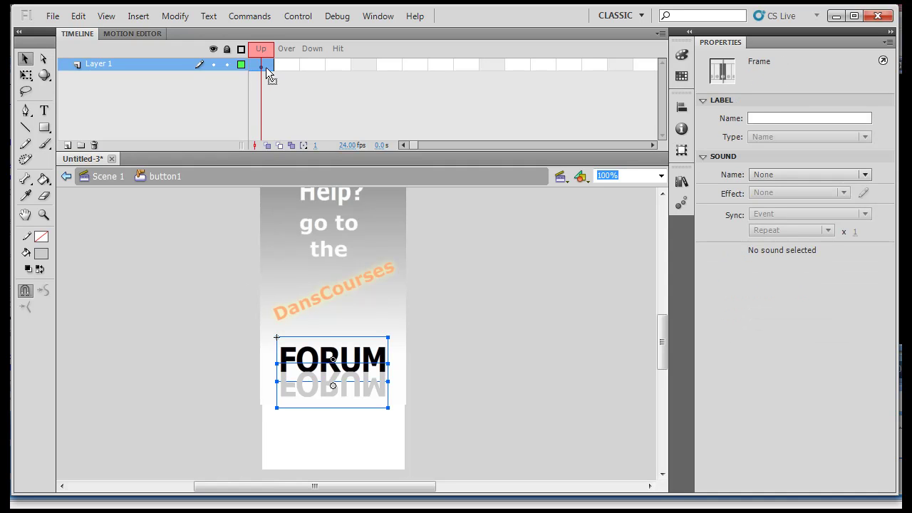
left_click(209, 107)
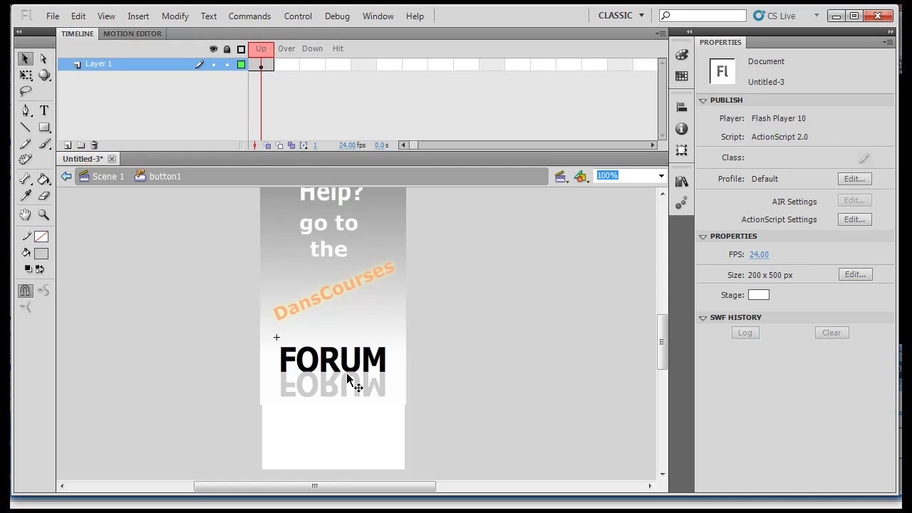
Step: Add an Over keyframe and colour its FORUM text orange #FF9900
right_click(286, 65)
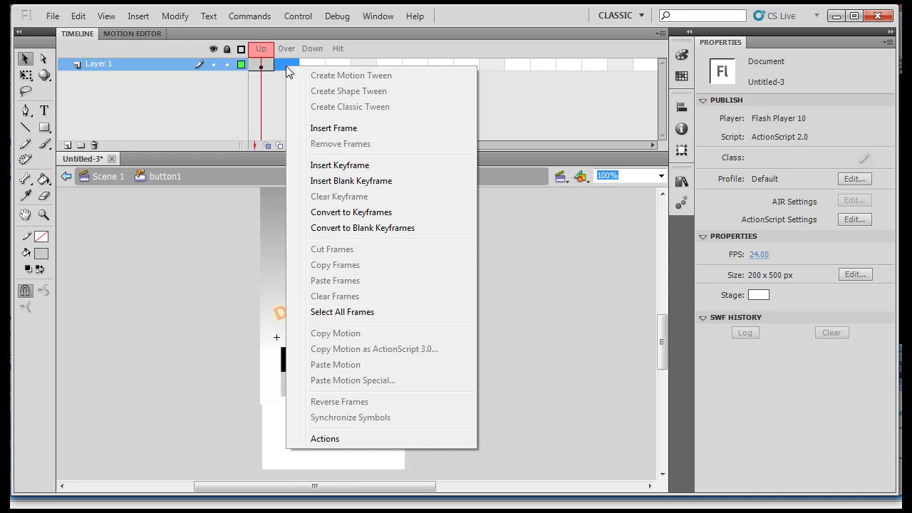
left_click(331, 169)
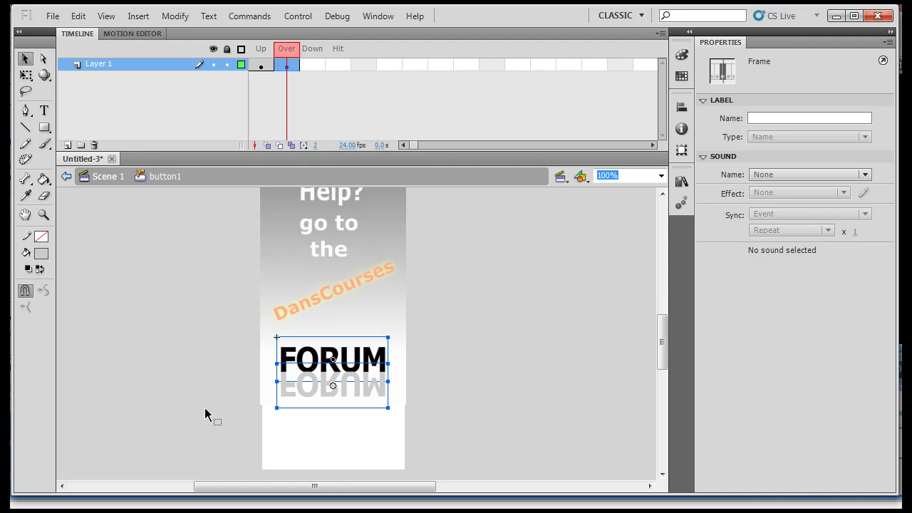
left_click(162, 362)
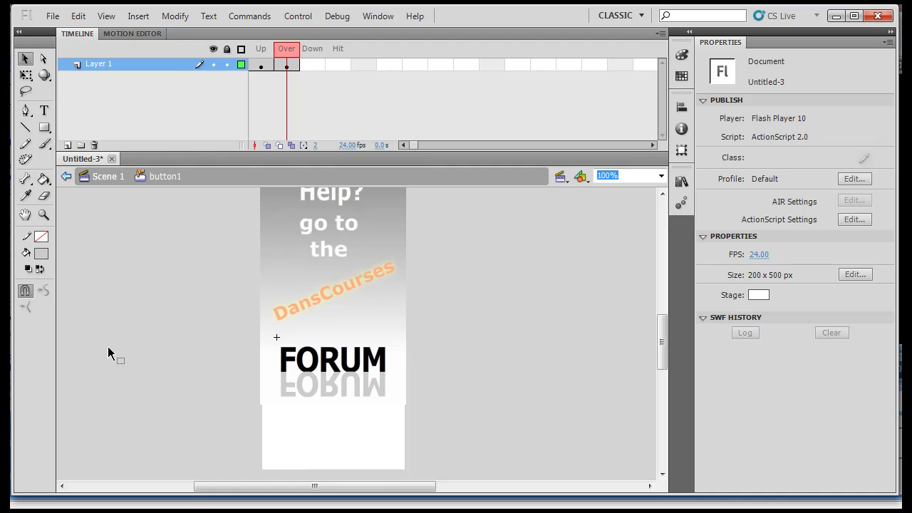
left_click(335, 362)
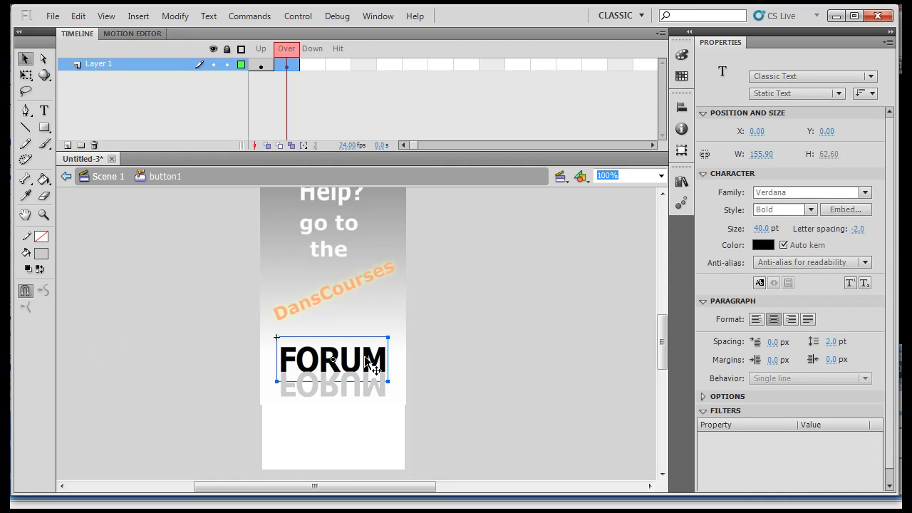
left_click(765, 245)
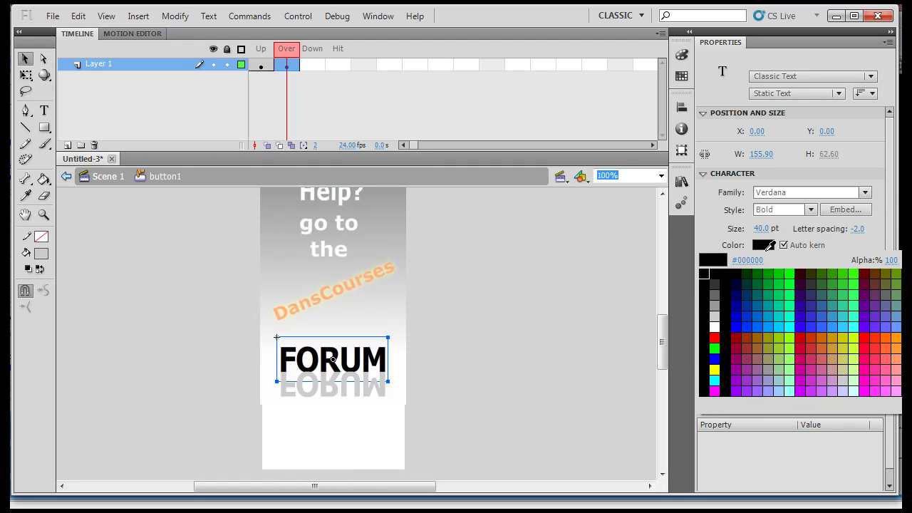
left_click(894, 334)
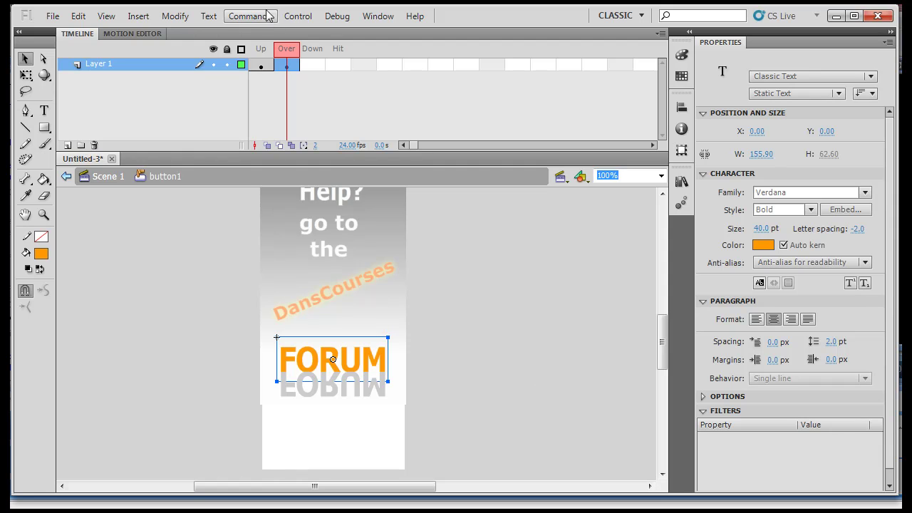
Step: Compare the black FORUM in the Up state with the orange Over state
left_click(283, 51)
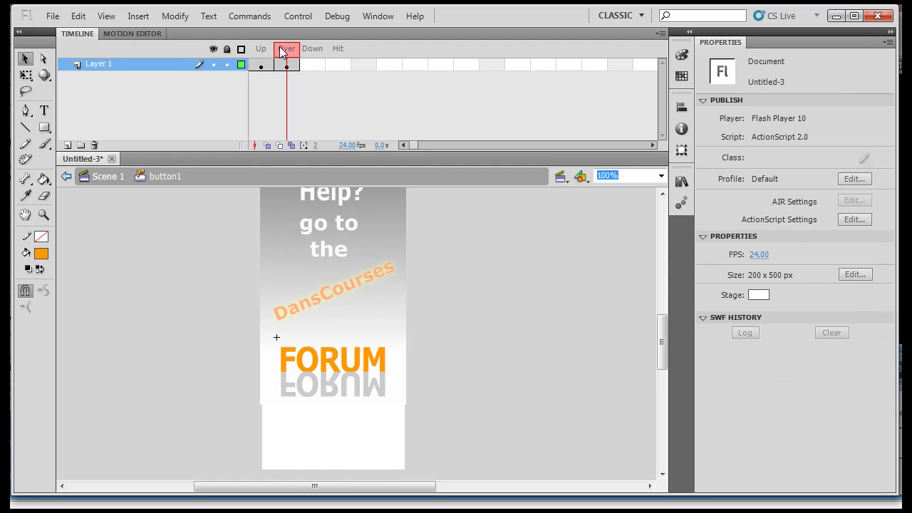
left_click(256, 50)
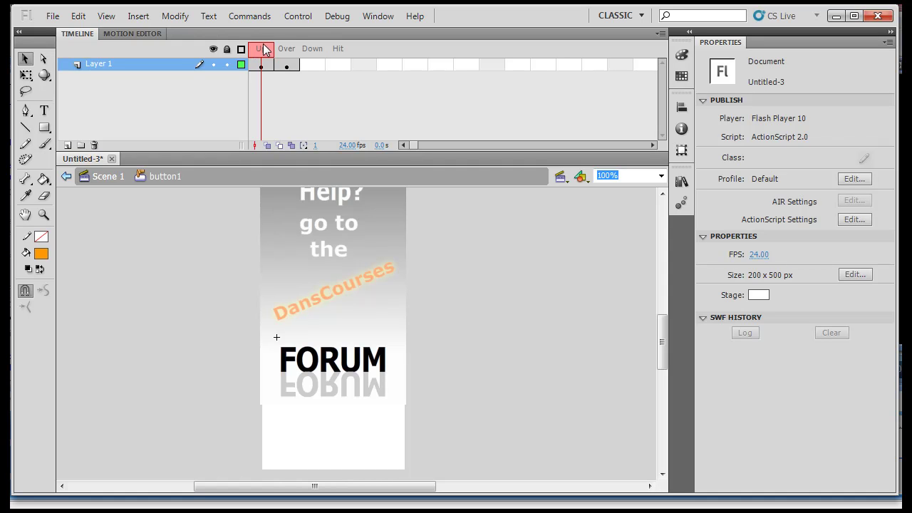
left_click(284, 48)
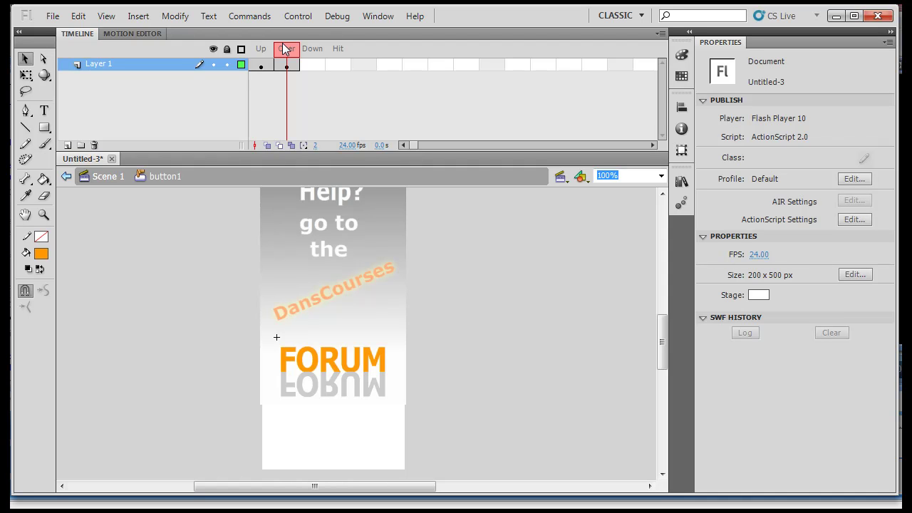
Step: Insert a Down keyframe with white FORUM text, then compare the Up, Over and Down states
right_click(313, 65)
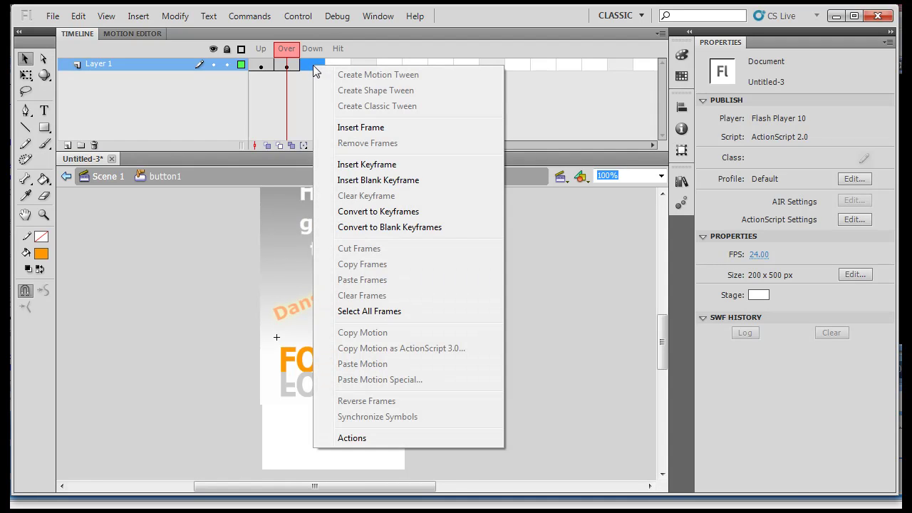
left_click(358, 173)
left_click(497, 373)
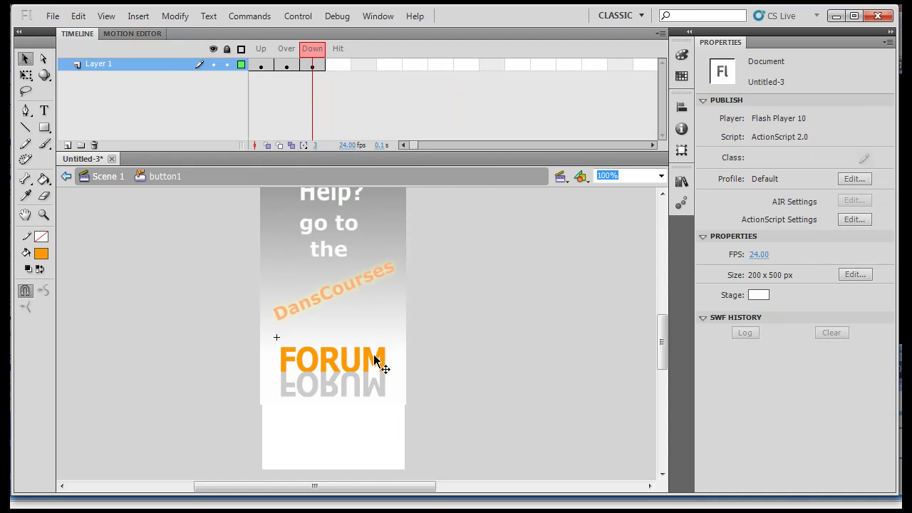
left_click(381, 361)
left_click(763, 245)
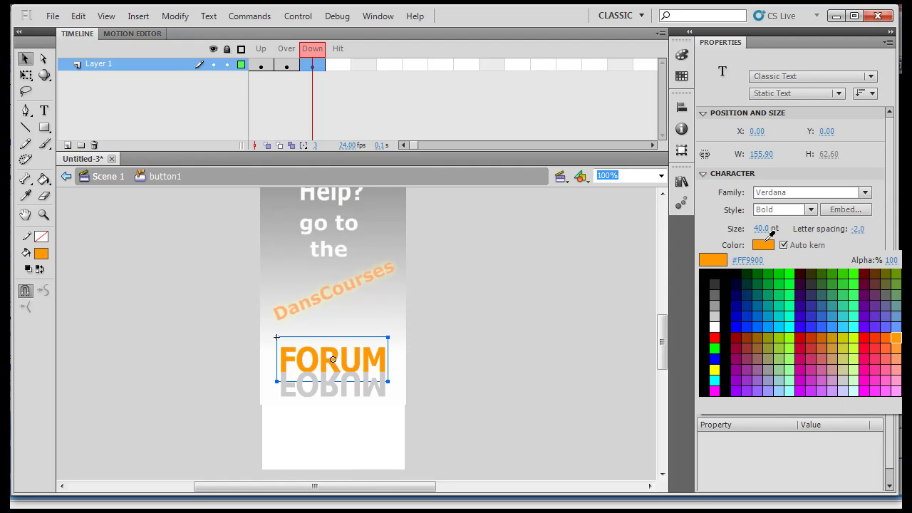
left_click(715, 326)
mouse_move(313, 51)
left_mouse_down()
mouse_move(261, 53)
mouse_move(306, 48)
left_mouse_up()
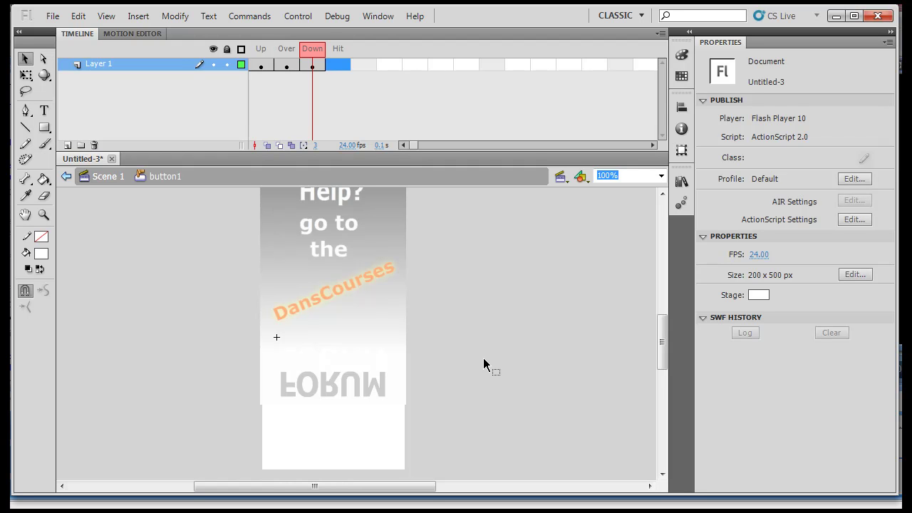
Step: Test the movie with Ctrl+Enter and click FORUM to check its rollover and press colours
key("ctrl+Return")
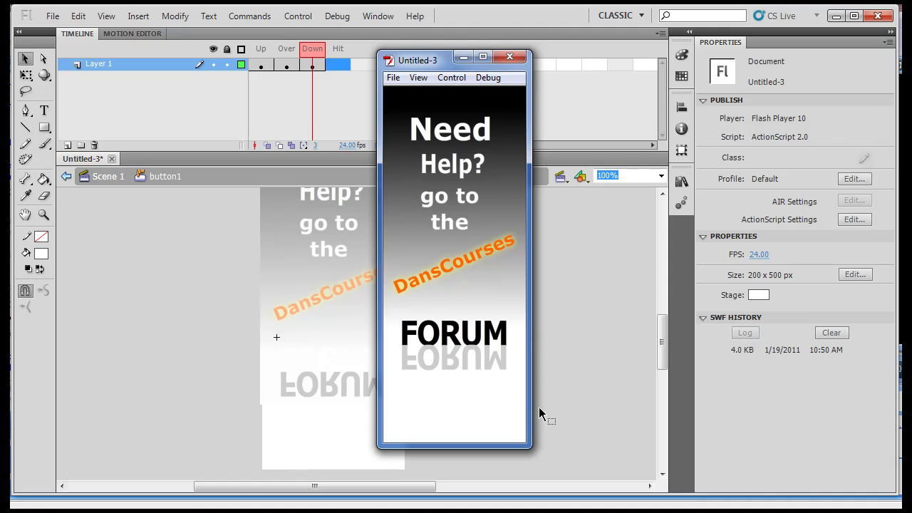
left_click(501, 340)
Step: Close the test preview and insert a keyframe in the button's Hit frame
left_click(512, 56)
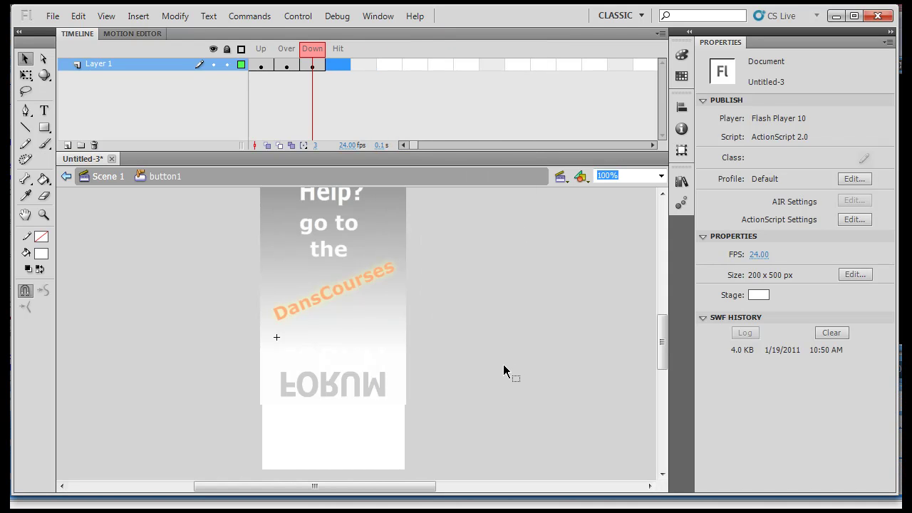
right_click(340, 72)
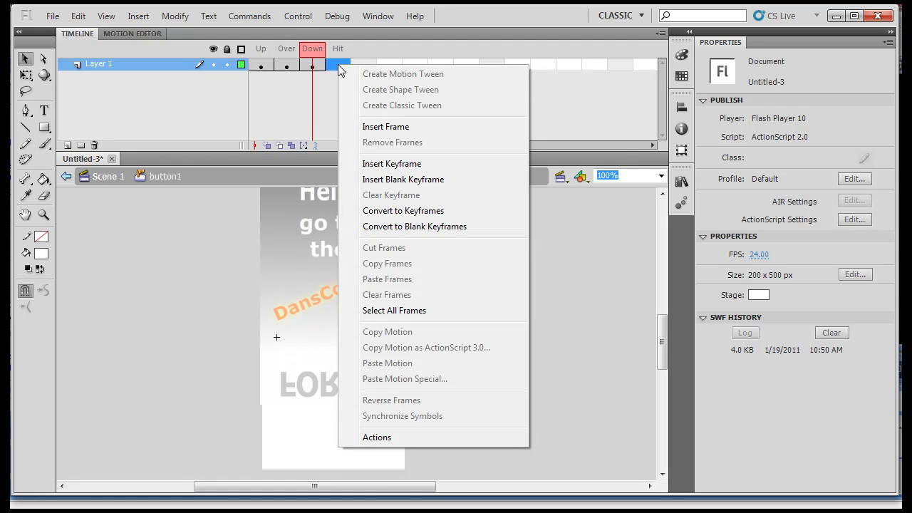
left_click(391, 166)
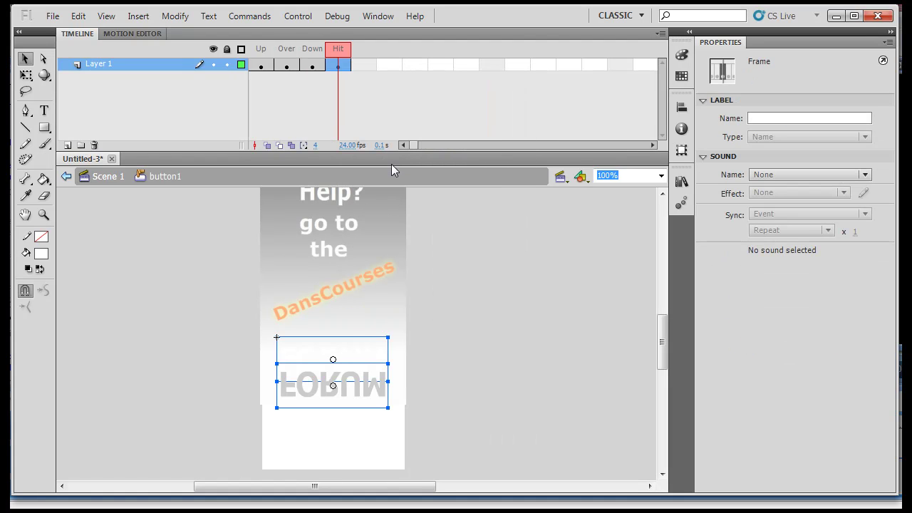
Step: Draw a rectangle over FORUM and its reflection and fill it red
left_click(43, 128)
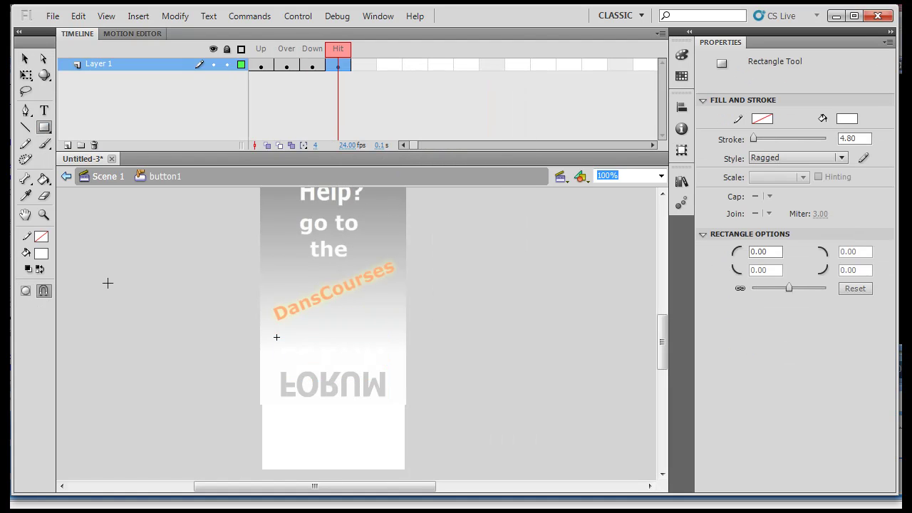
left_click_drag(272, 329, 400, 420)
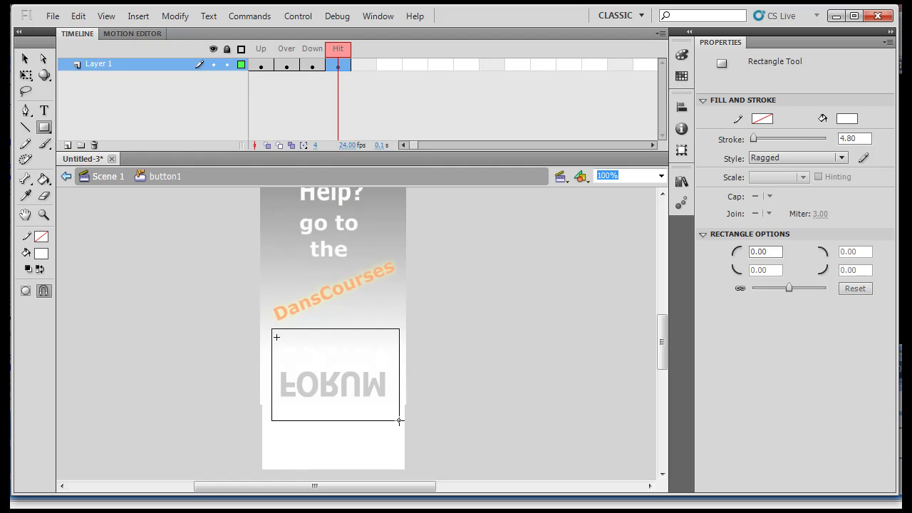
left_click_drag(400, 420, 399, 420)
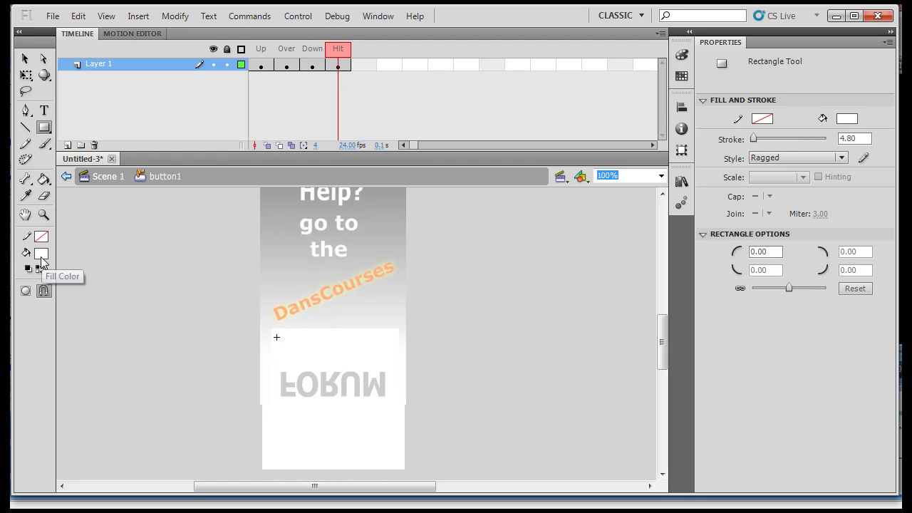
left_click(25, 58)
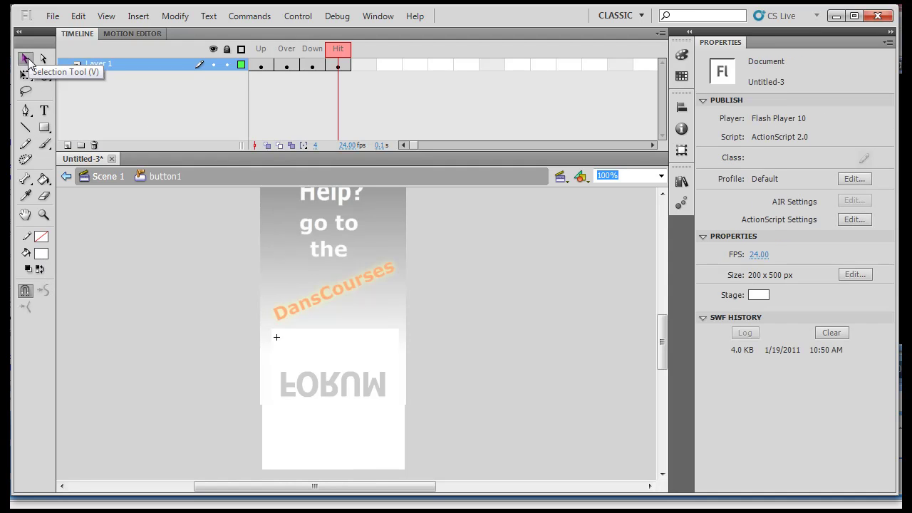
left_click(312, 341)
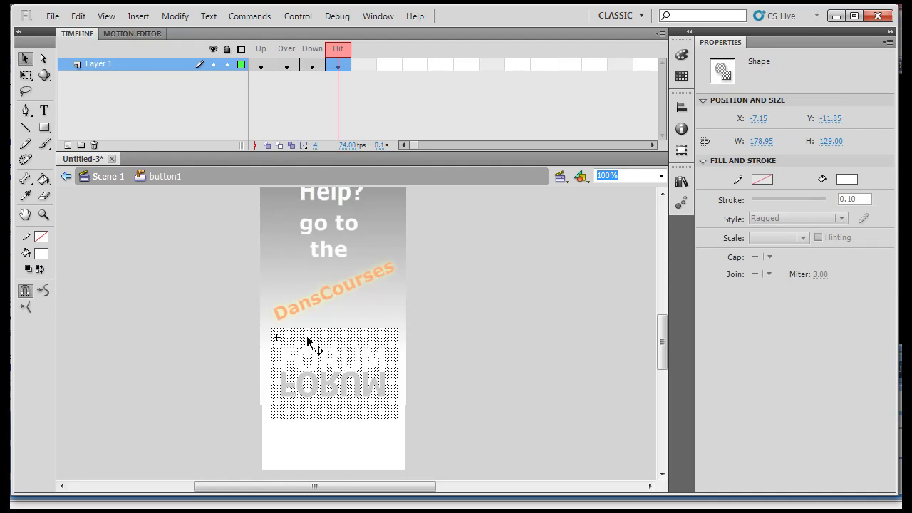
left_click(43, 255)
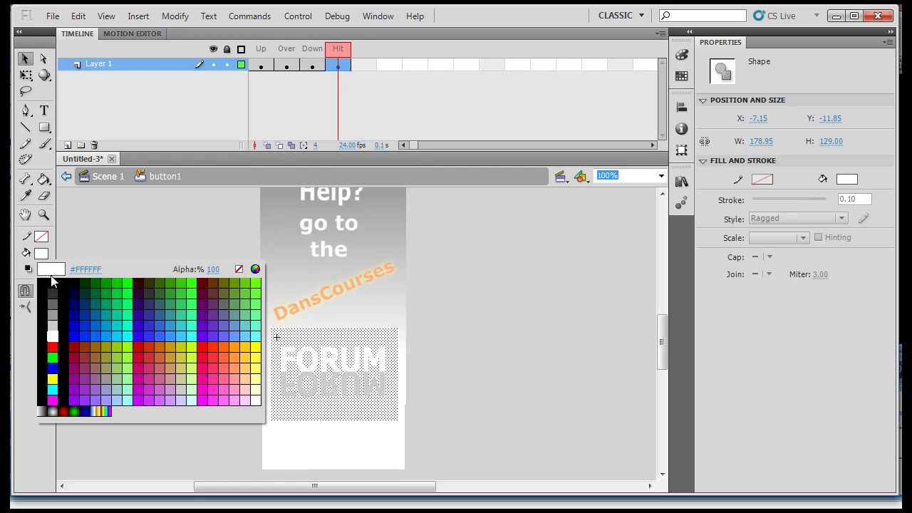
left_click(52, 345)
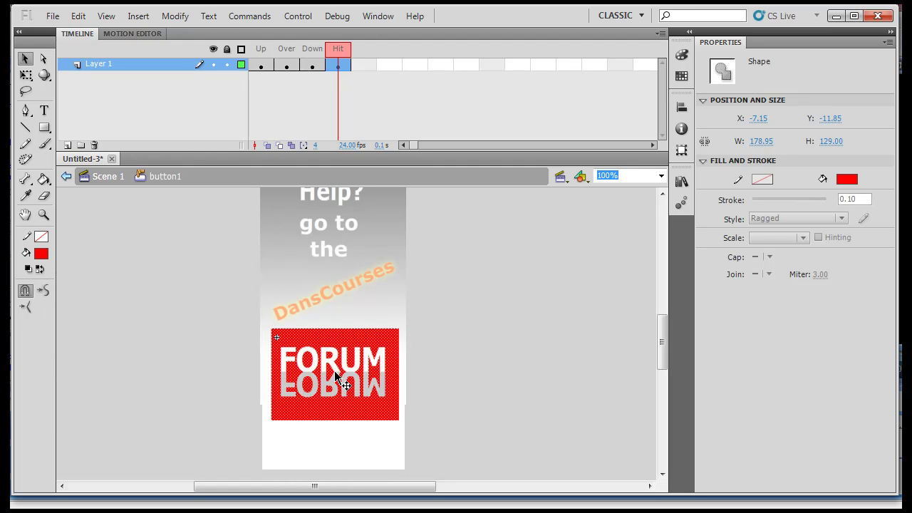
left_click(481, 344)
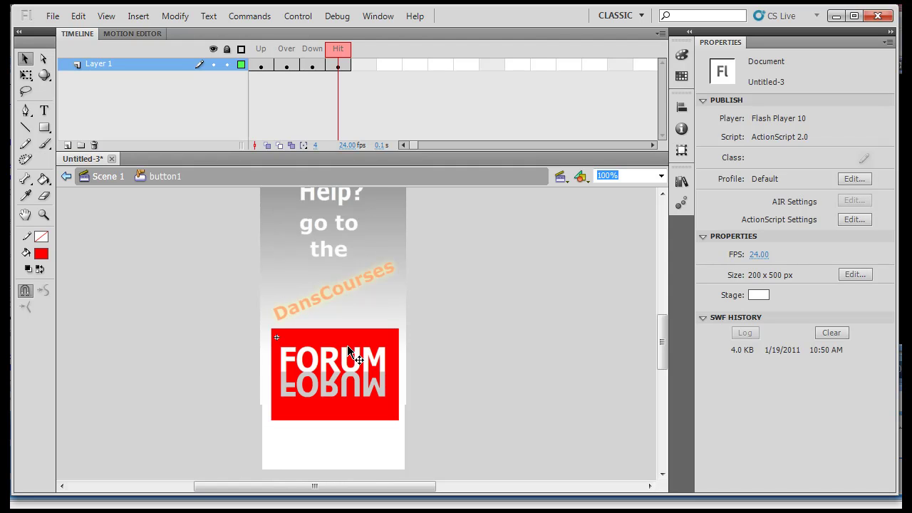
key("ctrl+Return")
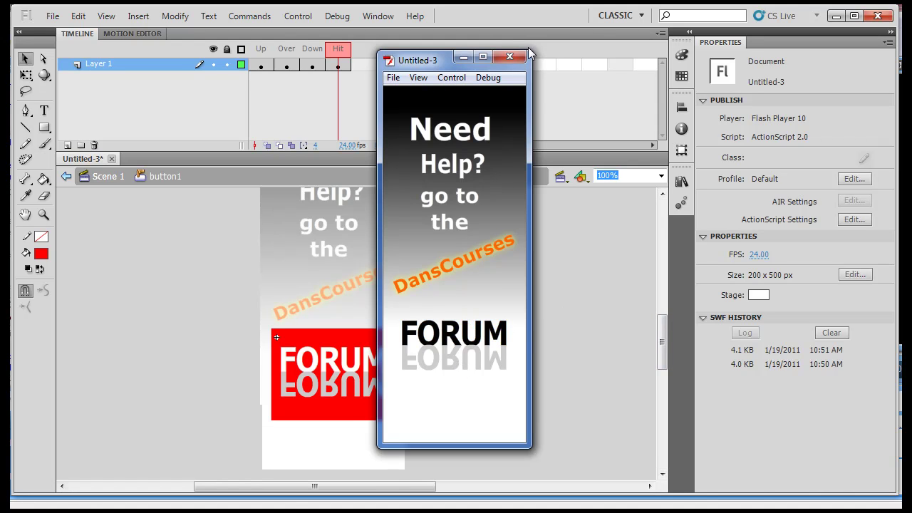
left_click(510, 56)
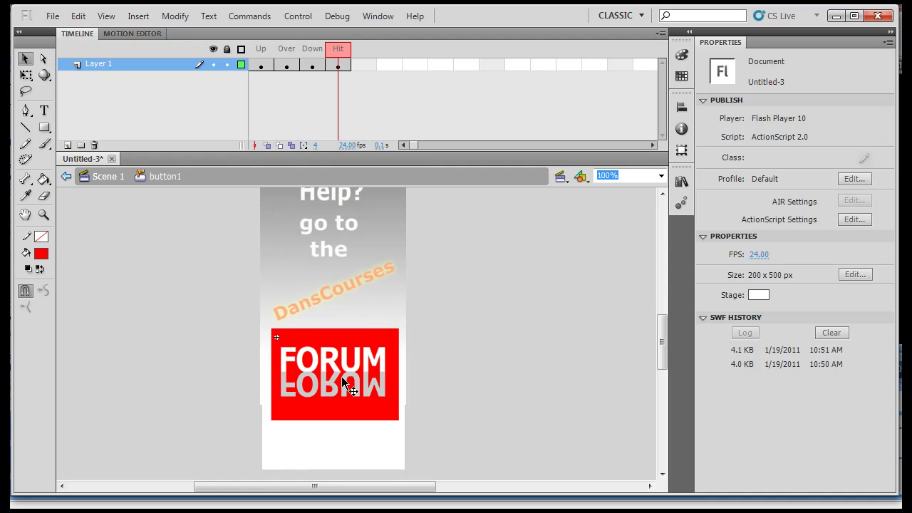
Step: Enlarge the red hit rectangle outward on all four sides to 218.95 × 138.95
left_click(349, 337)
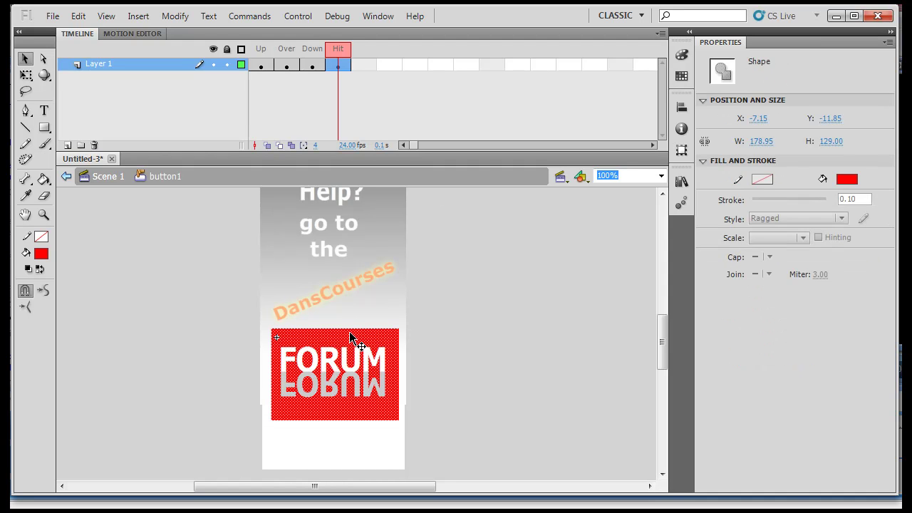
left_click(26, 75)
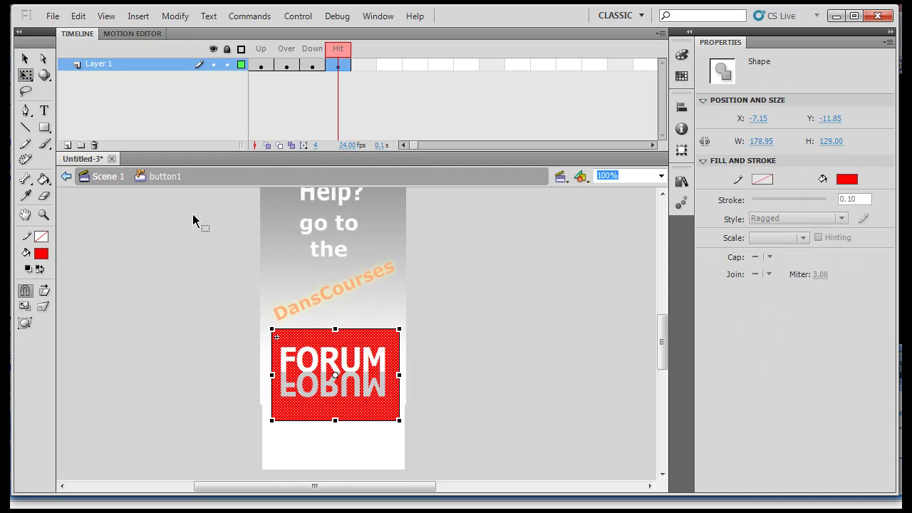
left_click_drag(335, 329, 335, 324)
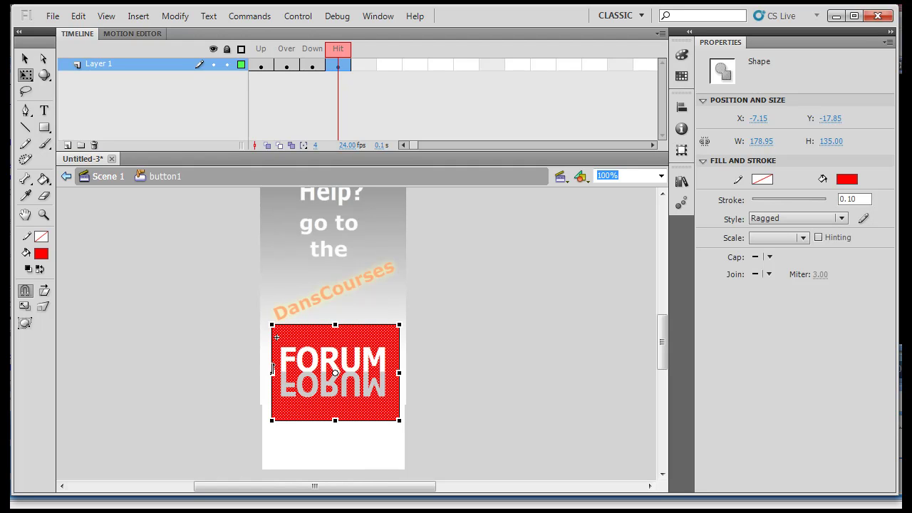
left_click_drag(272, 373, 260, 372)
left_click_drag(399, 373, 417, 372)
left_click_drag(337, 420, 337, 423)
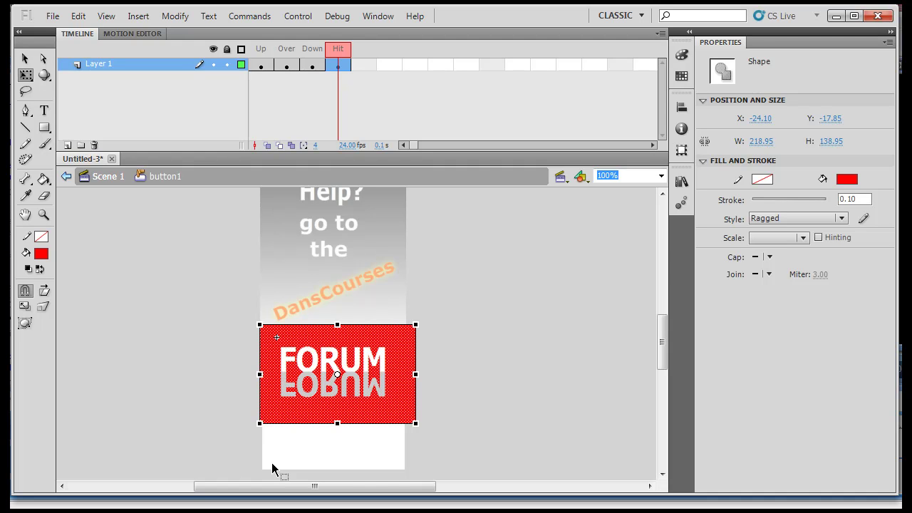
Step: Test the movie with Ctrl+Enter and click FORUM to try the larger hit area
key("ctrl+Return")
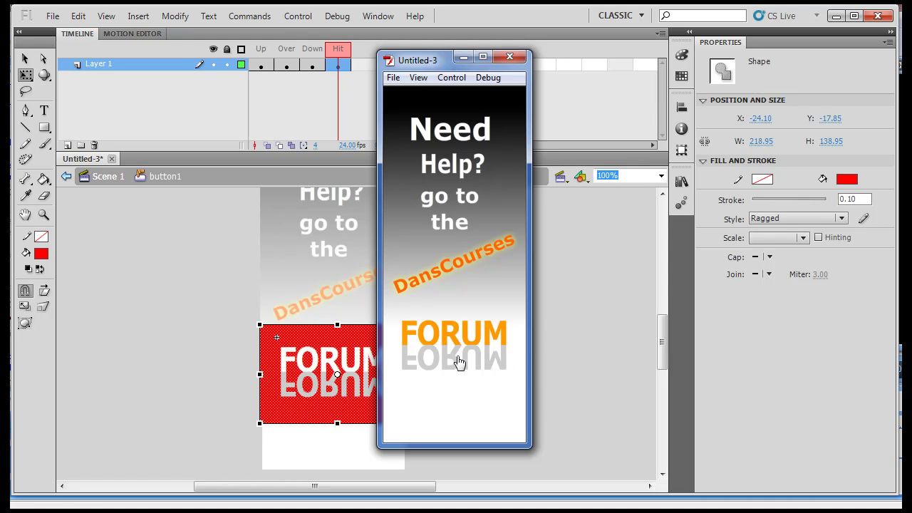
left_click(492, 353)
left_click(463, 336)
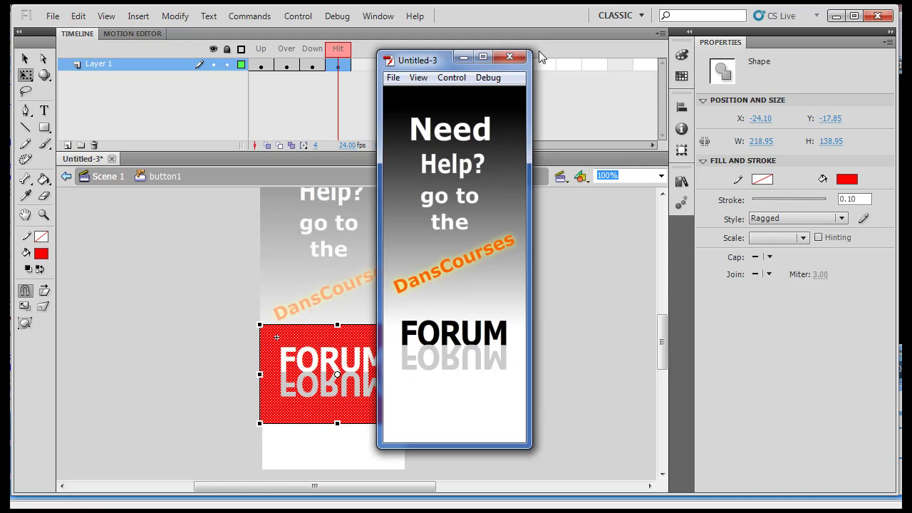